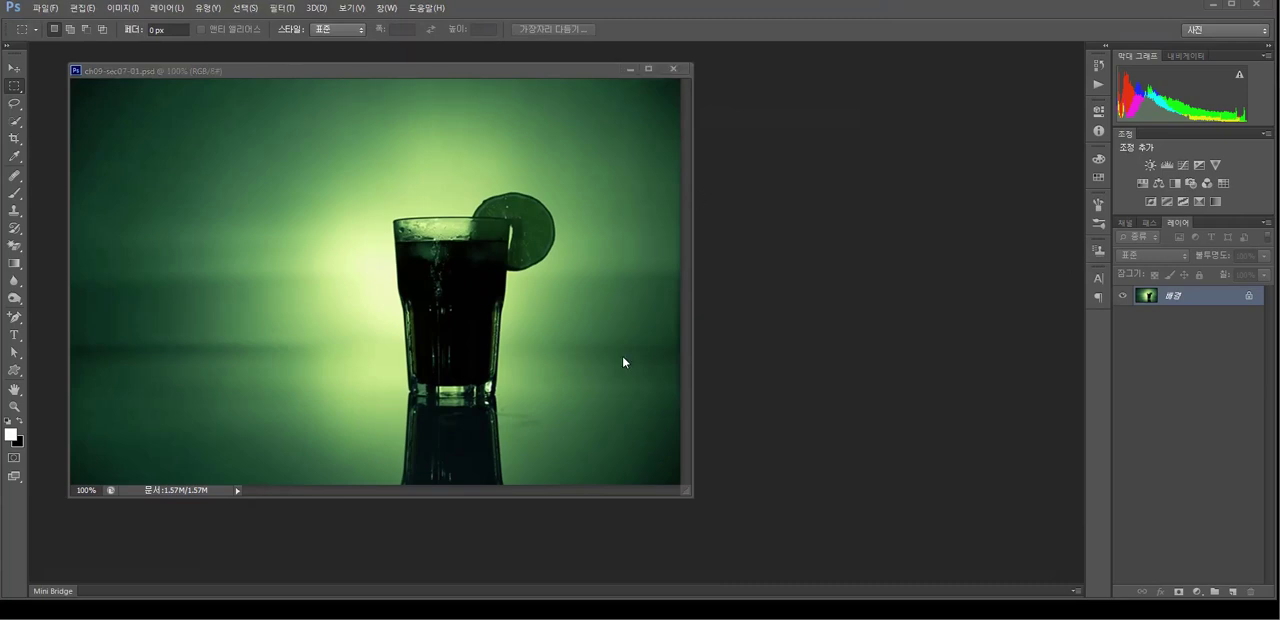
- View reference image 1 in the folder of typography examples
drag(517, 76, 528, 78)
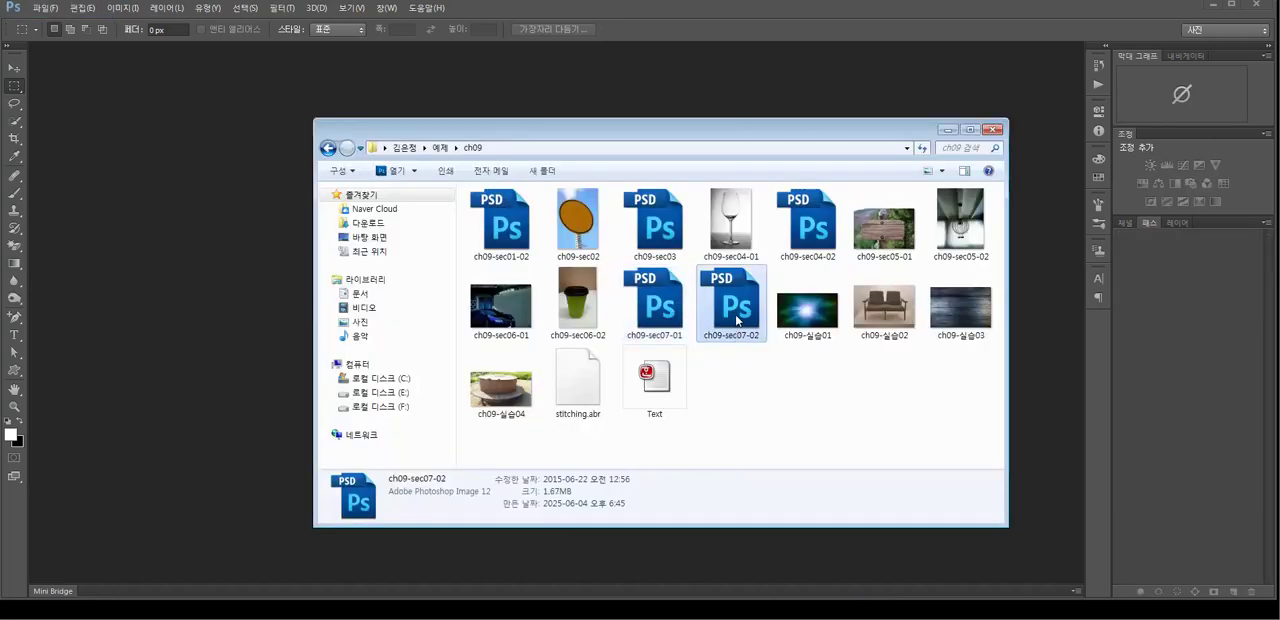
drag(738, 308, 140, 338)
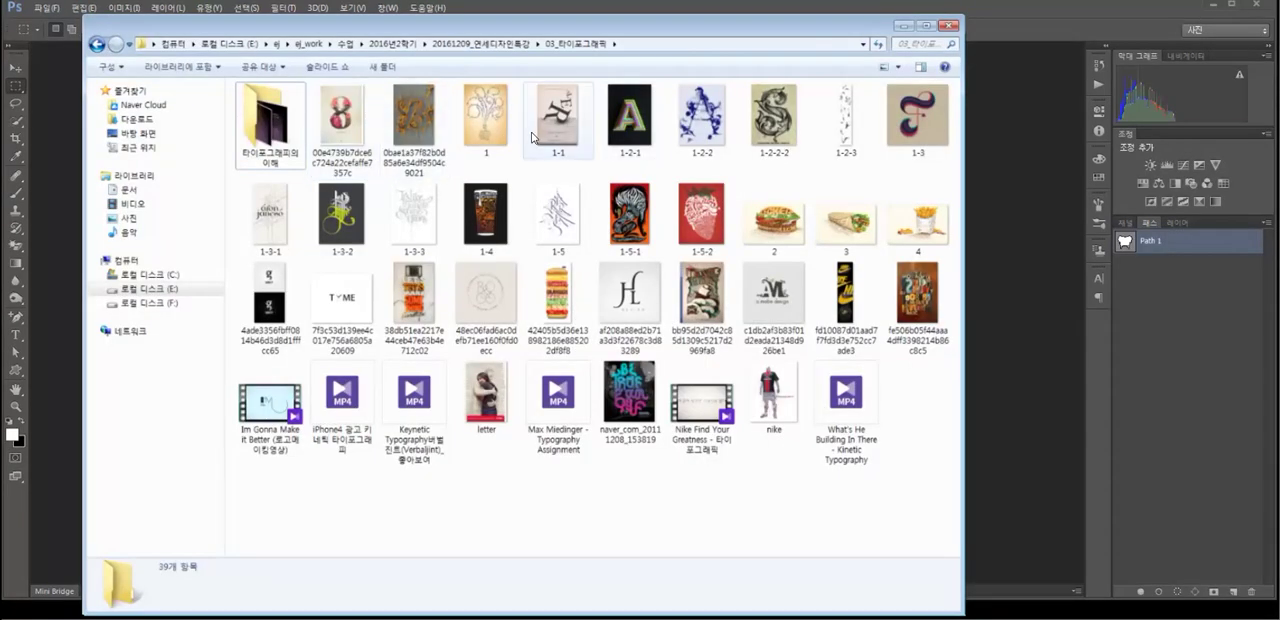
click(477, 118)
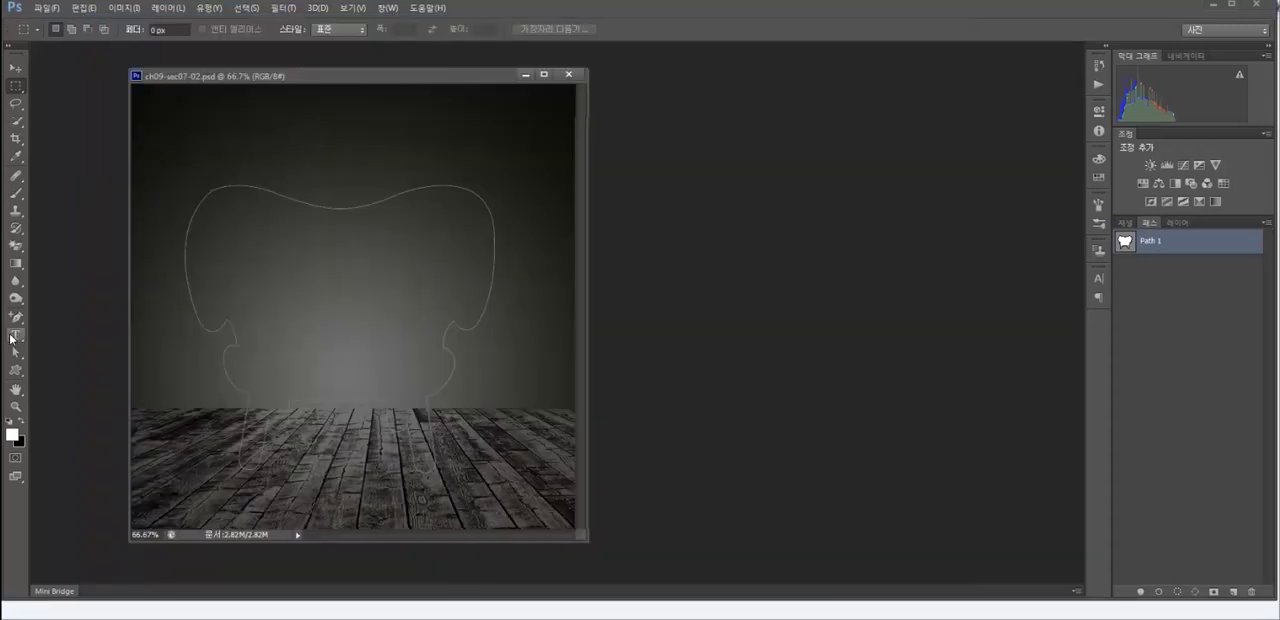
- Set up the Type tool with a 12 pt font size and automatic leading
click(12, 338)
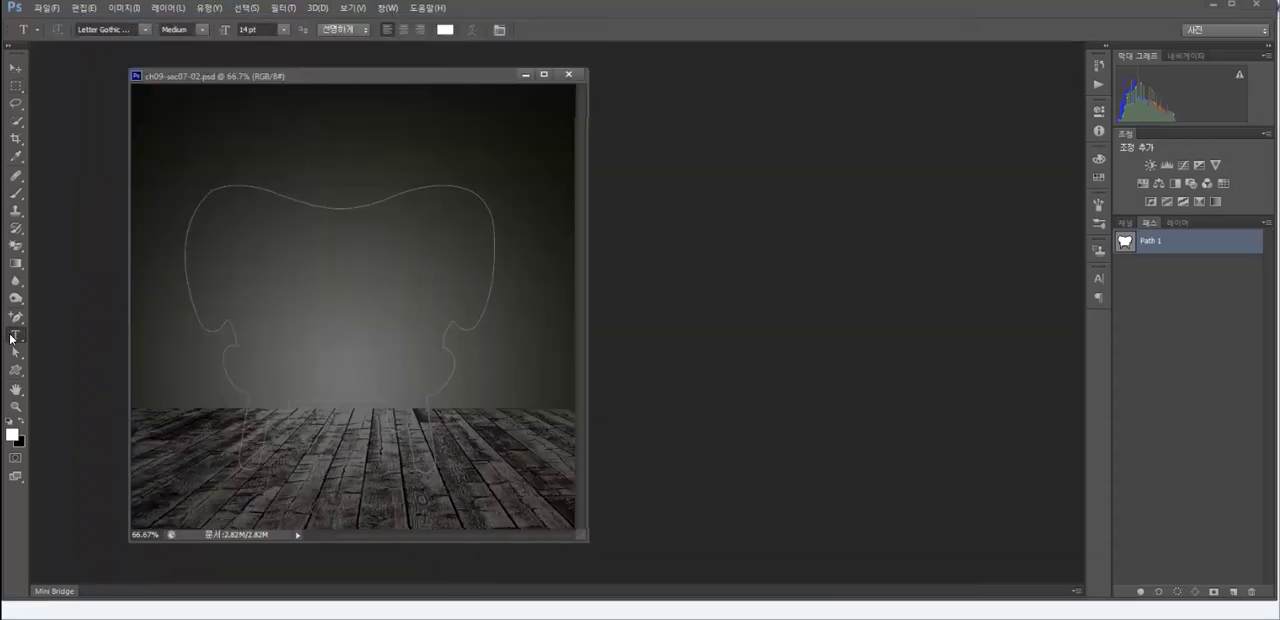
click(284, 30)
click(266, 140)
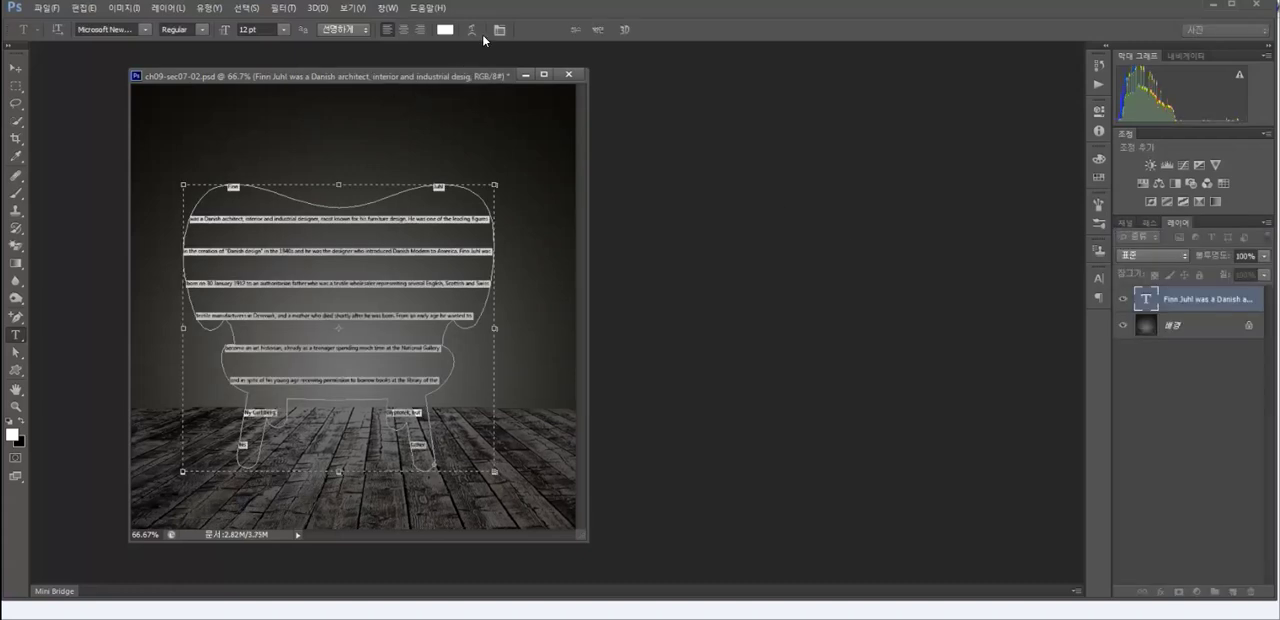
click(500, 33)
drag(968, 262, 758, 162)
click(833, 205)
click(819, 220)
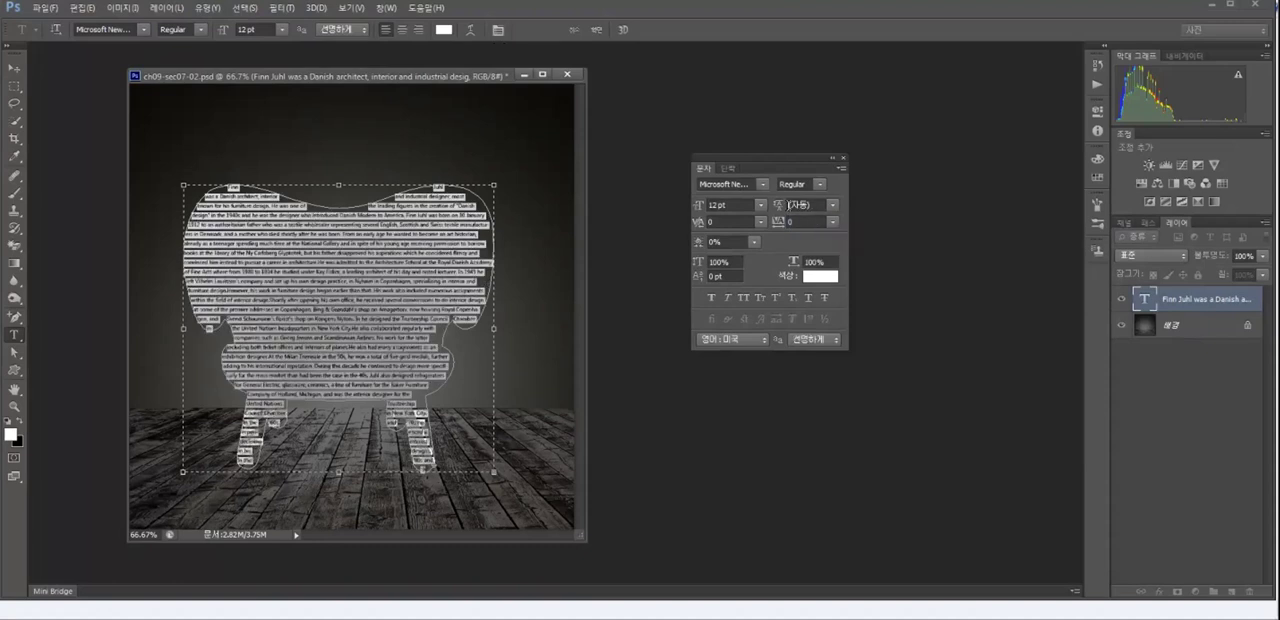
- Set the chair-shaped text's leading to 11 pt and justify all of its lines
click(834, 205)
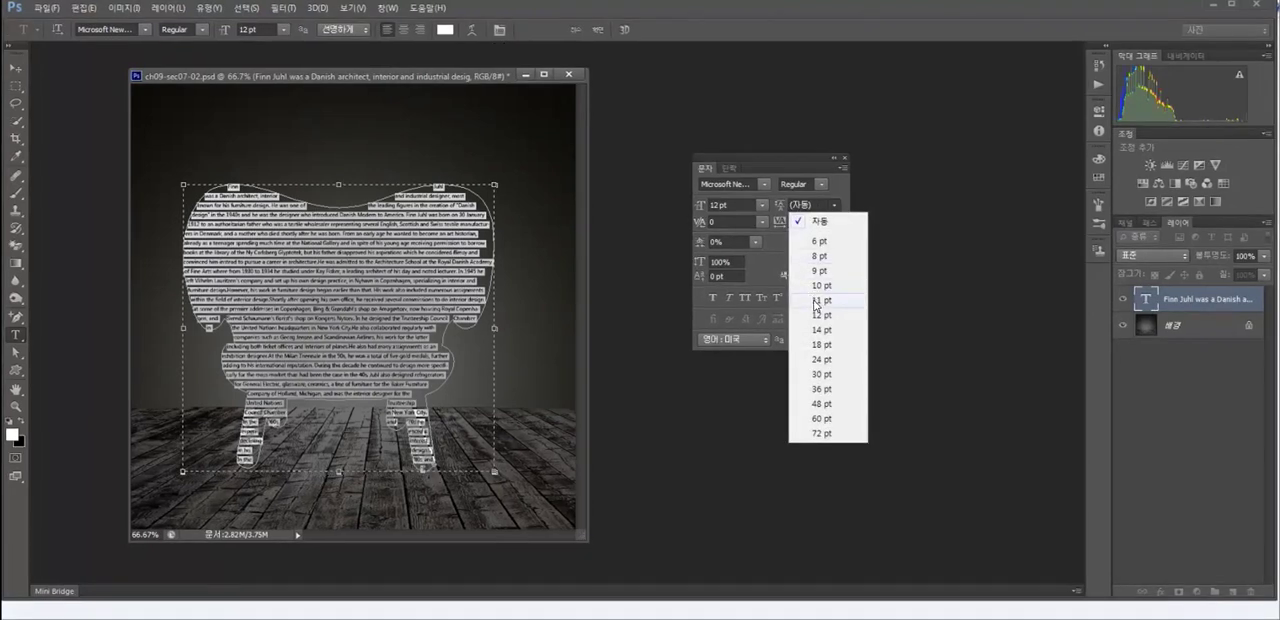
click(816, 300)
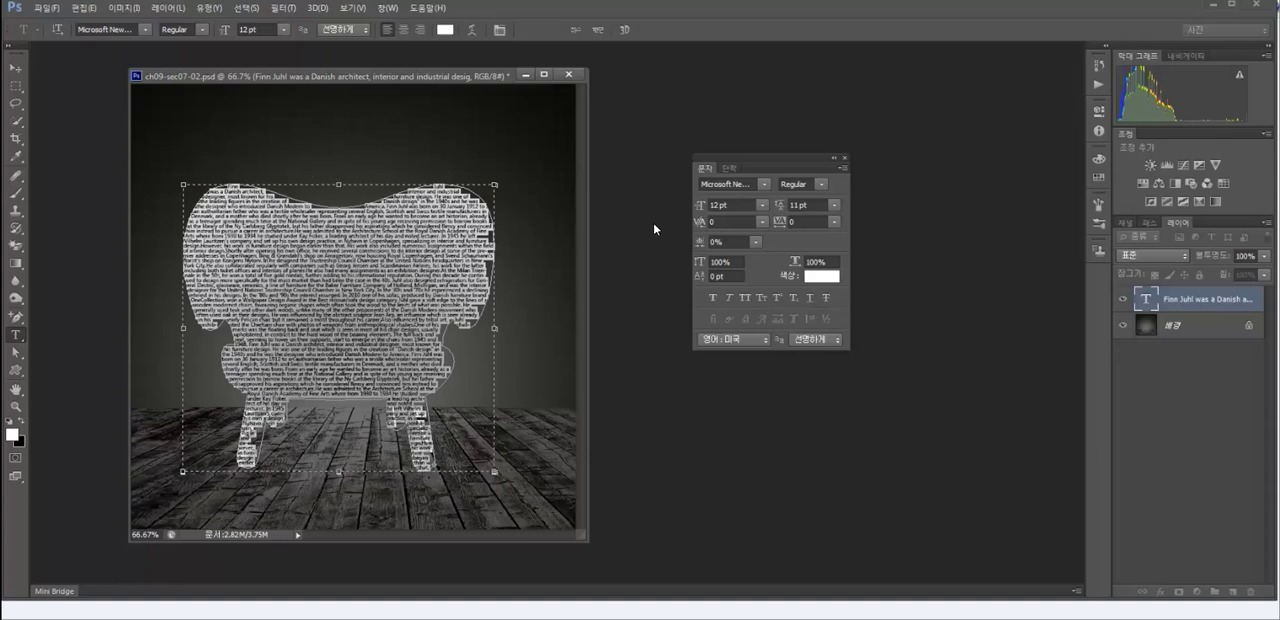
click(730, 168)
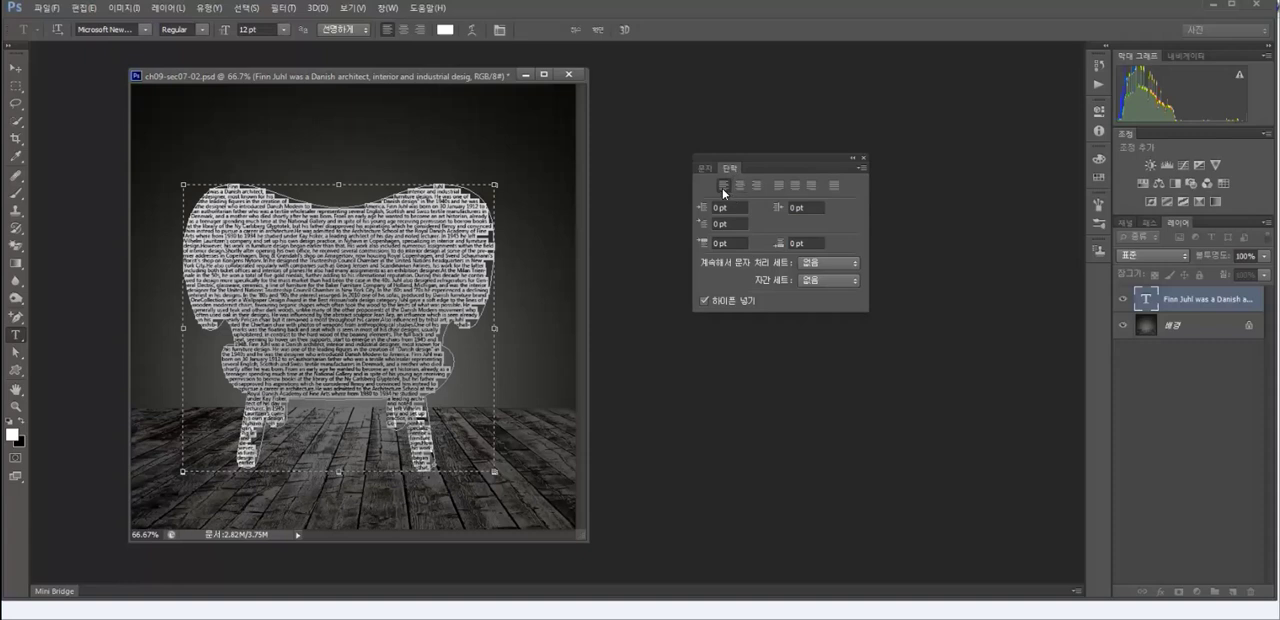
click(723, 187)
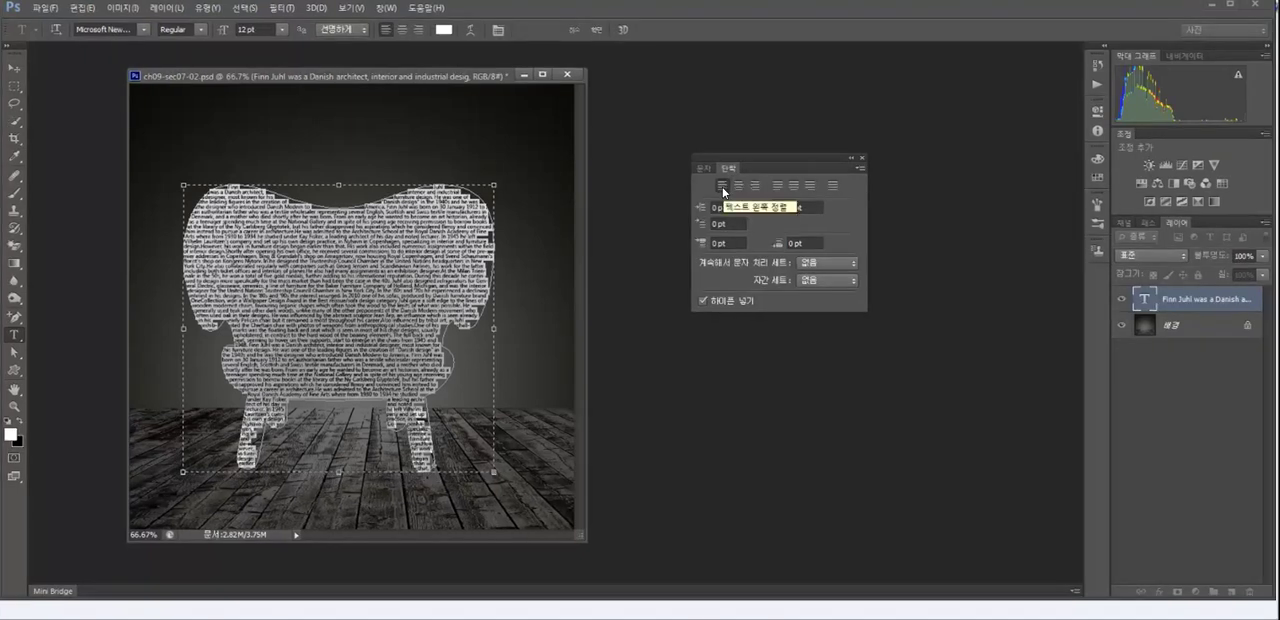
click(834, 187)
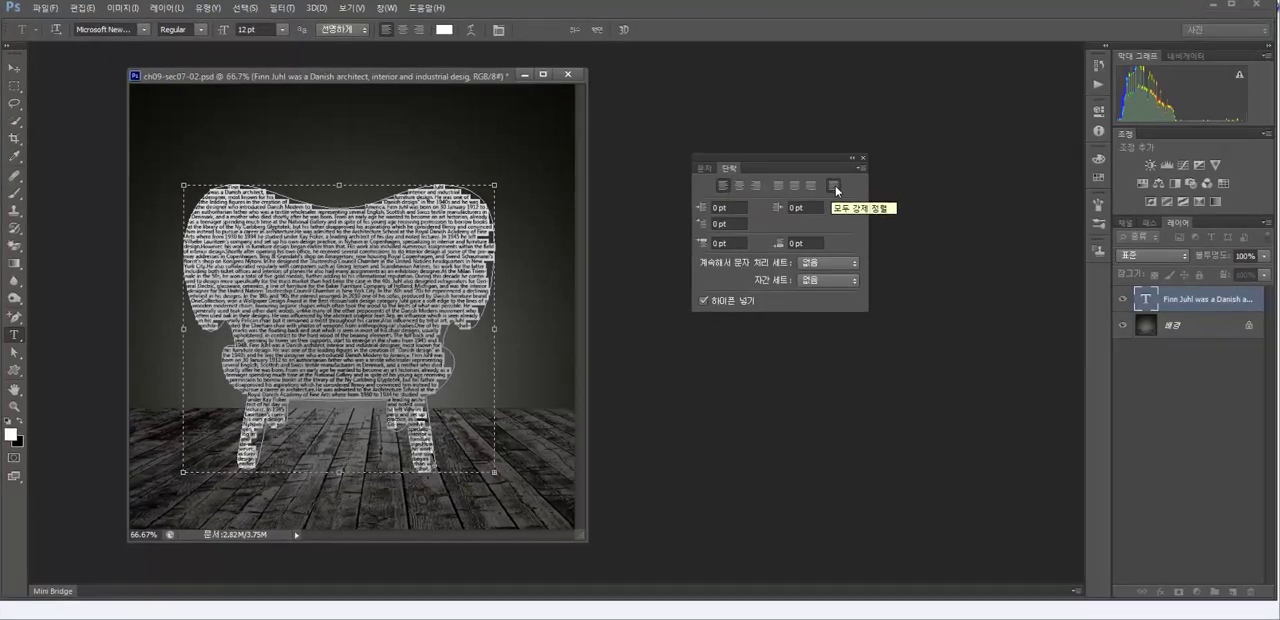
click(834, 187)
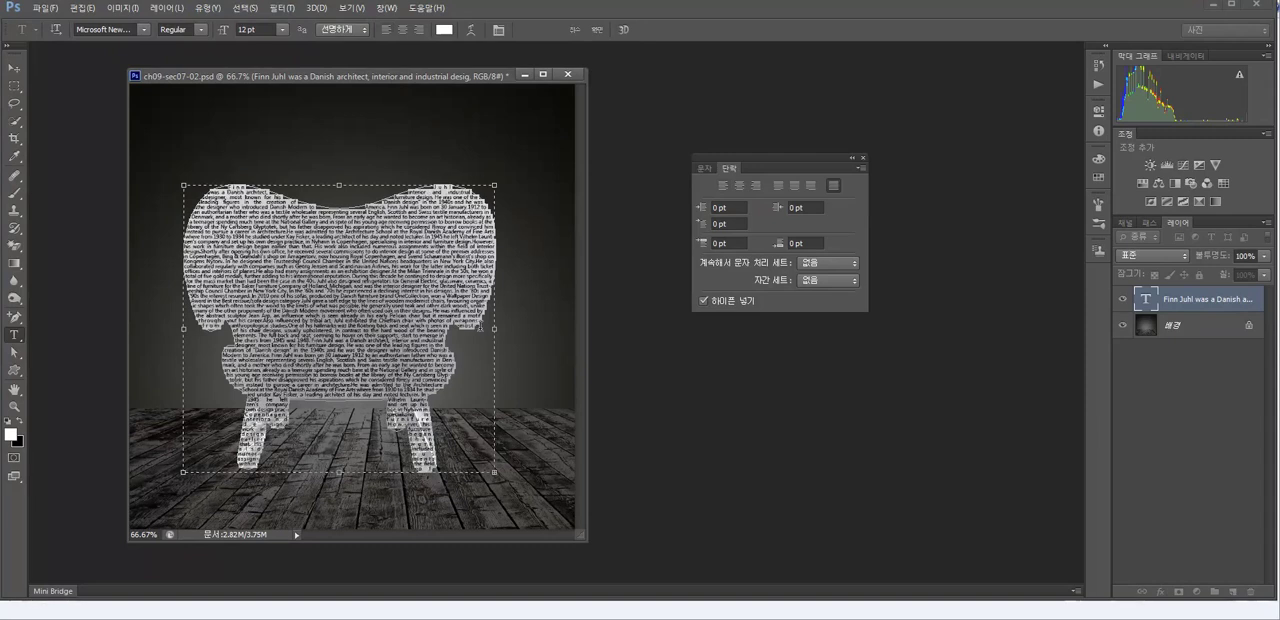
click(14, 67)
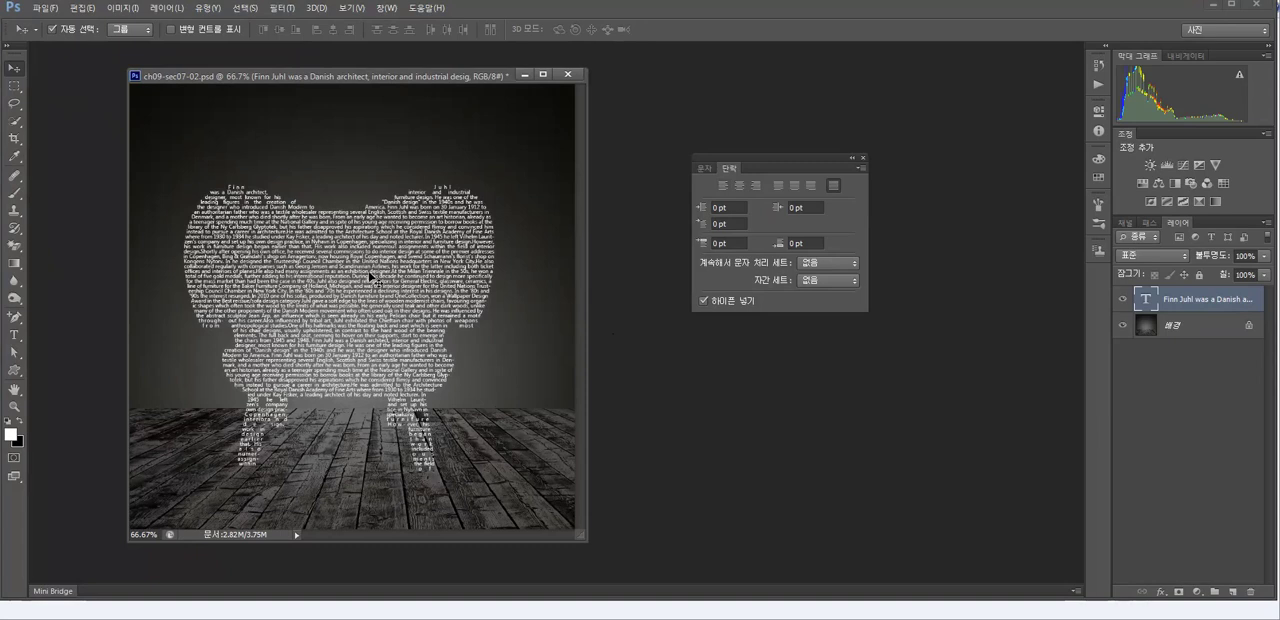
drag(376, 280, 371, 275)
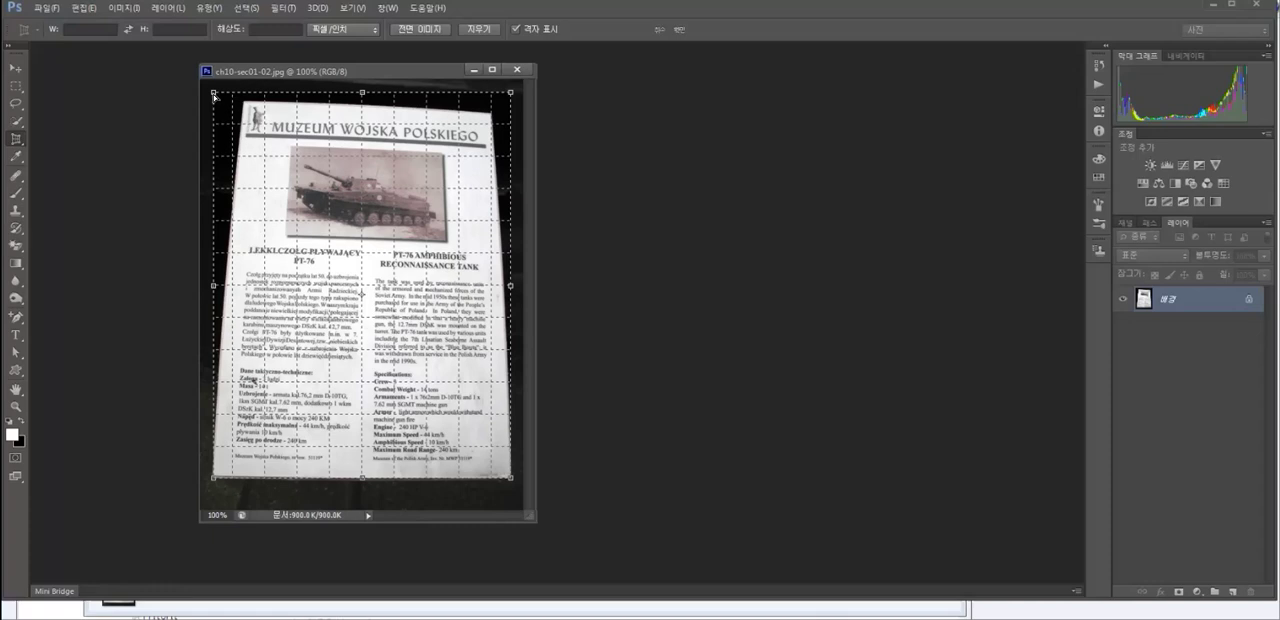
- Fit the perspective crop's upper corners to the museum sign's edges in ch10-sec01-02.jpg and apply the crop
drag(213, 95, 241, 99)
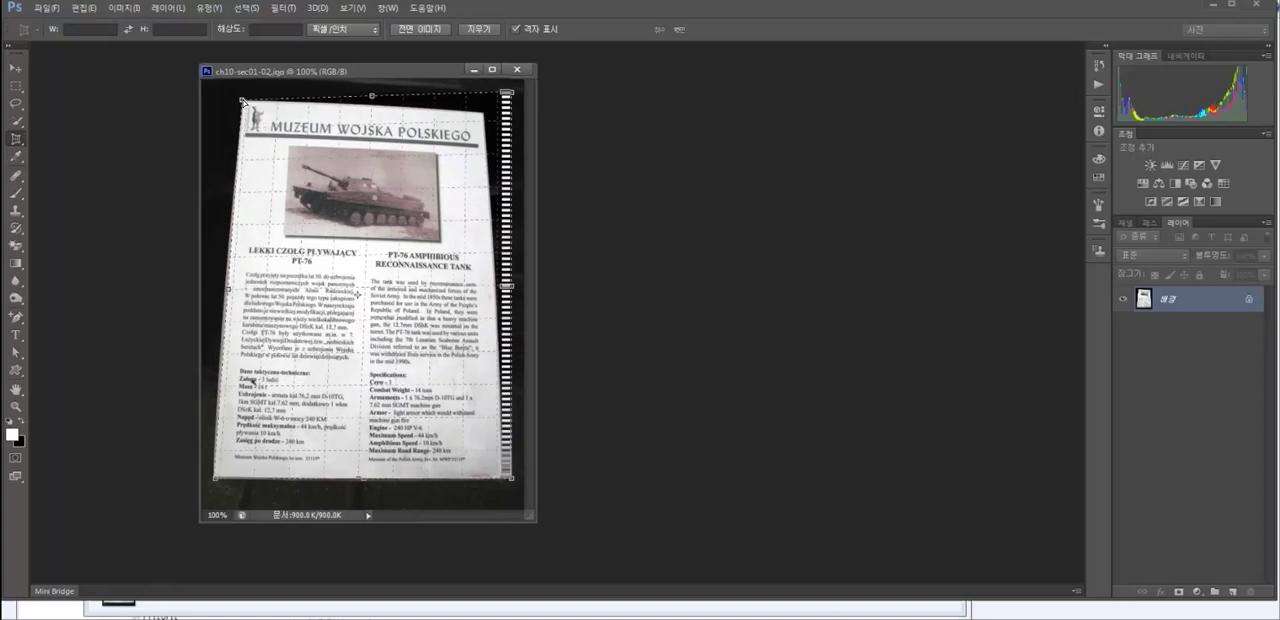
drag(508, 93, 481, 110)
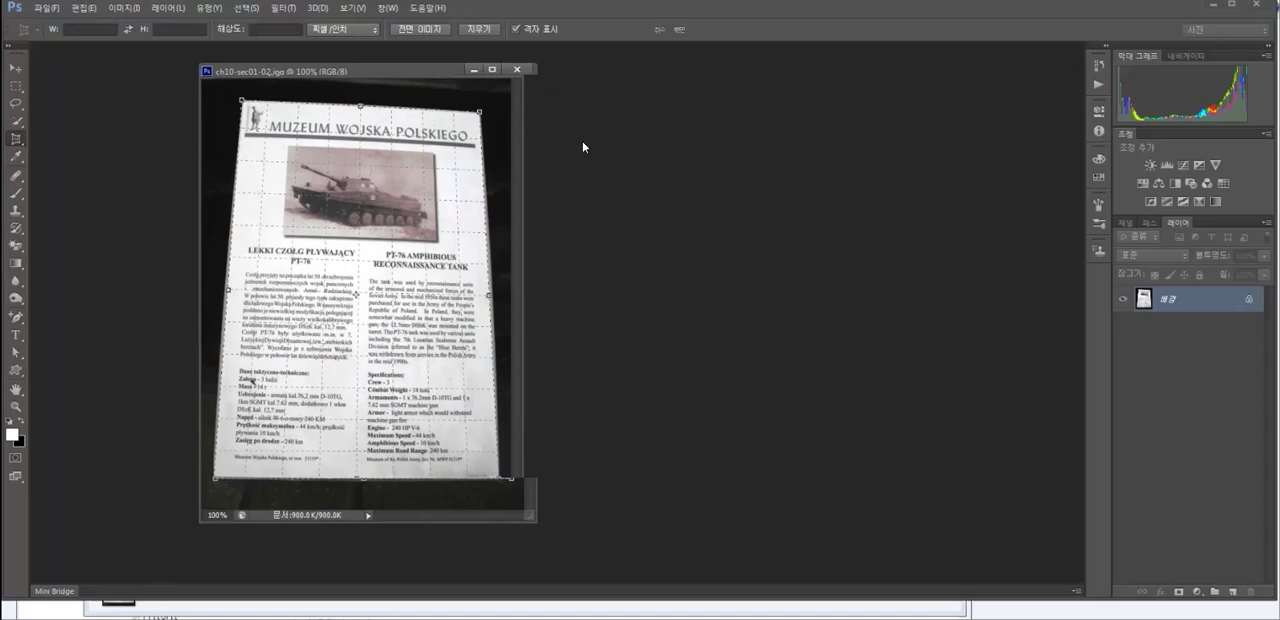
click(679, 30)
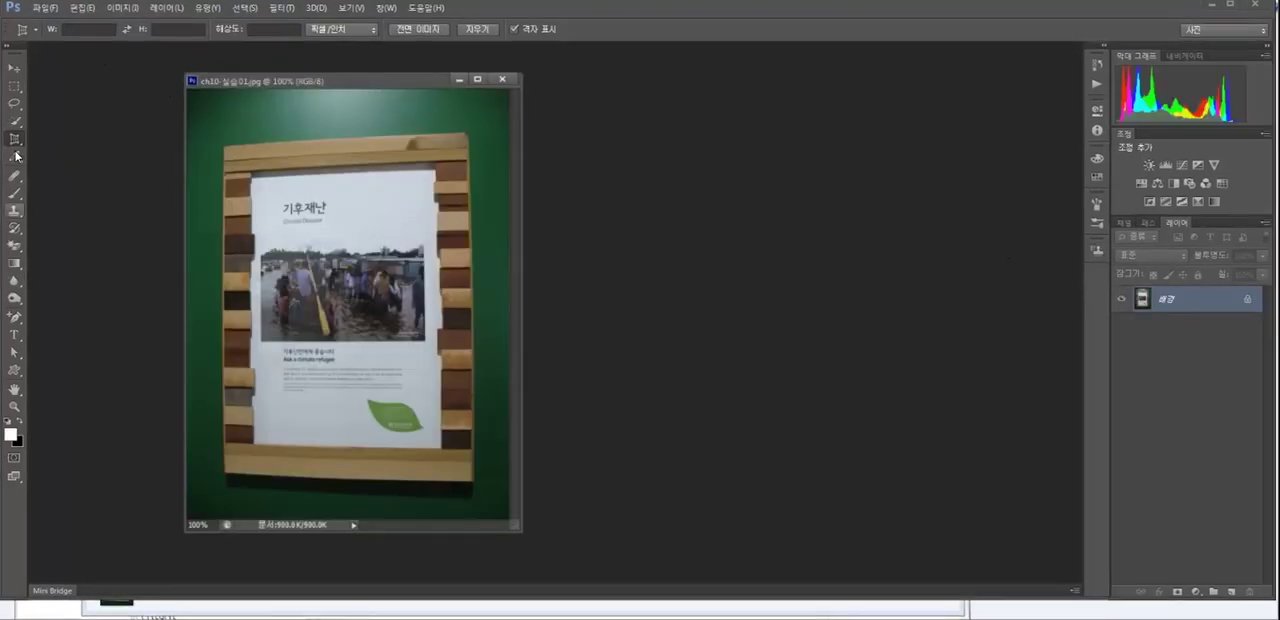
- Straighten the poster in ch10-실습01.jpg with a perspective crop fitted to the corners of its wooden frame
drag(222, 128, 478, 505)
drag(221, 130, 222, 148)
drag(478, 129, 470, 133)
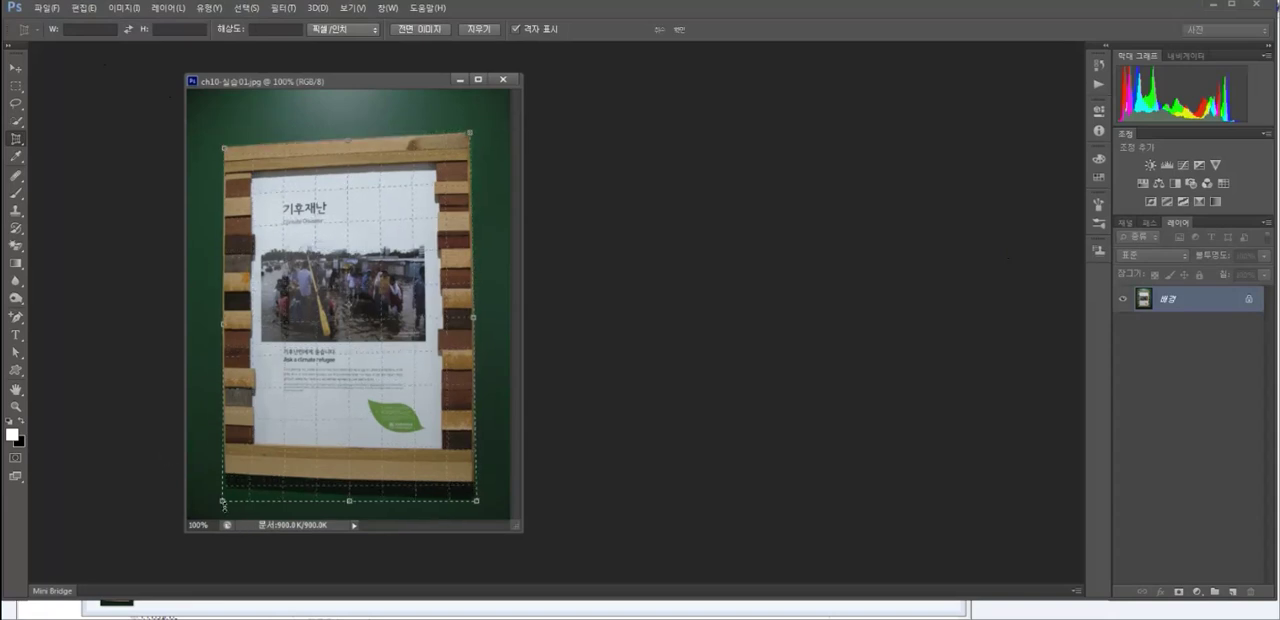
drag(222, 501, 225, 486)
click(682, 28)
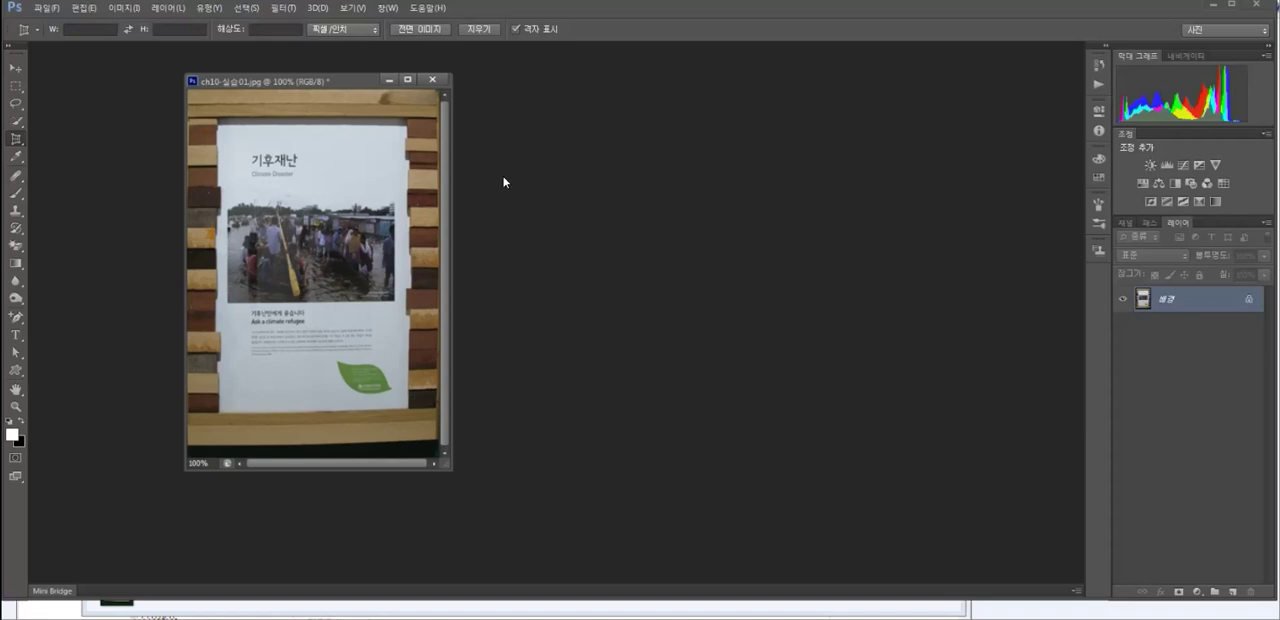
drag(341, 80, 399, 80)
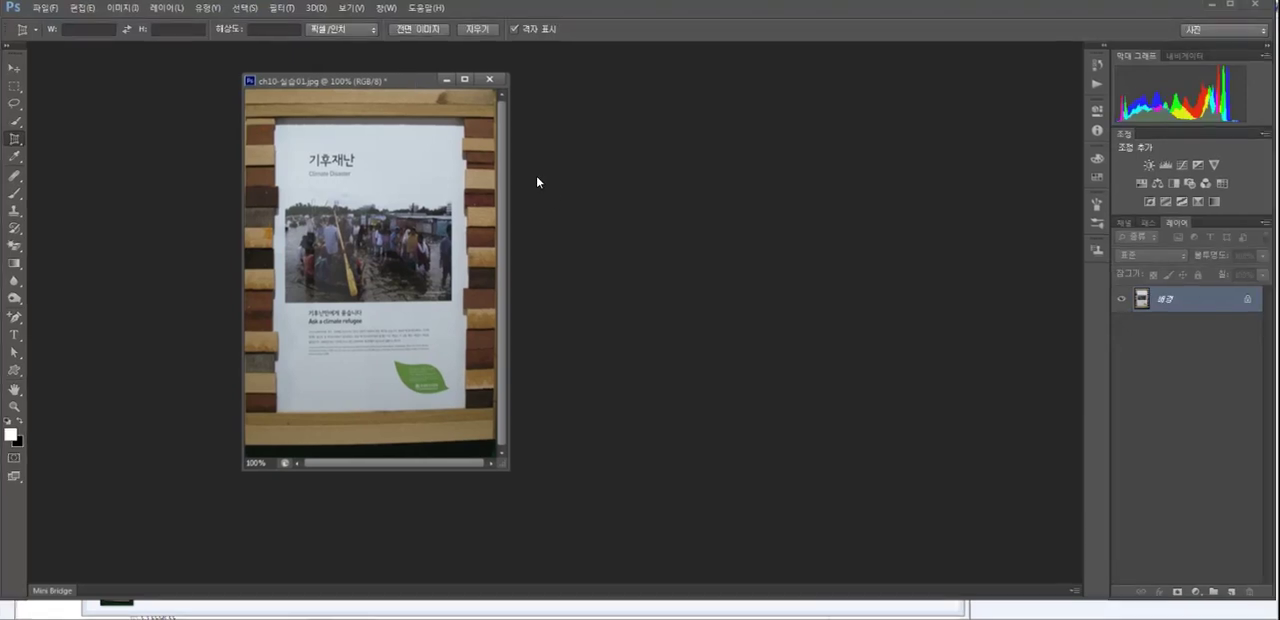
drag(406, 78, 426, 80)
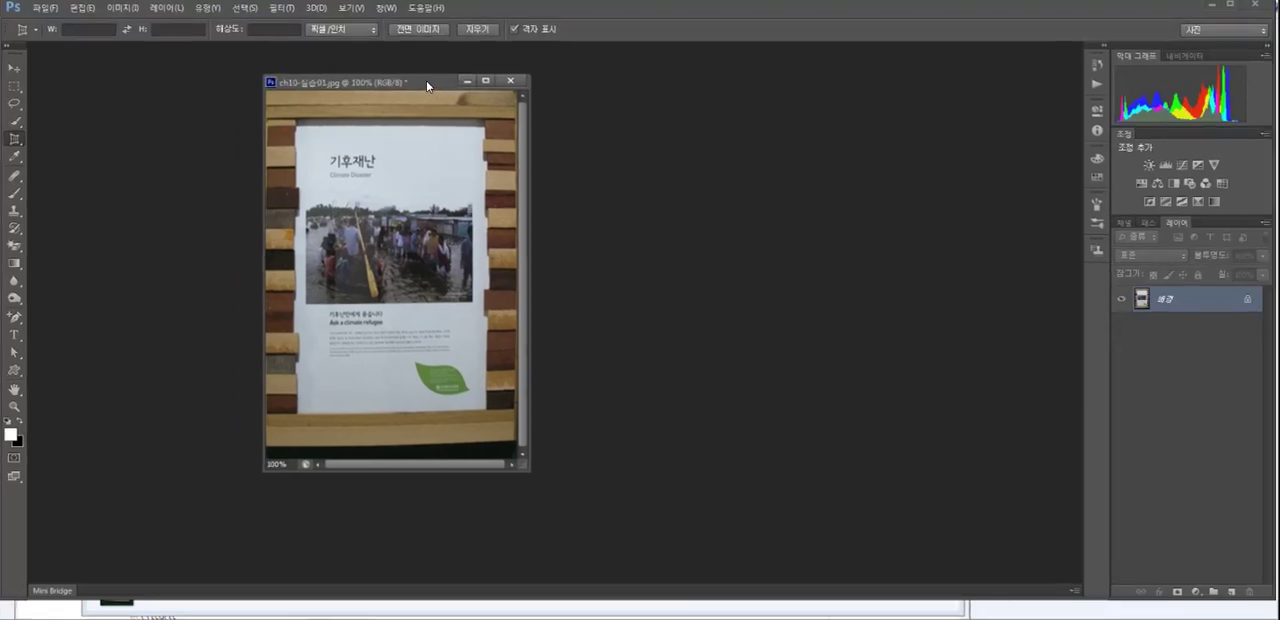
- Close the cropped poster image without saving and open ch10-sec02.jpg from the ch10 folder
click(510, 80)
click(637, 235)
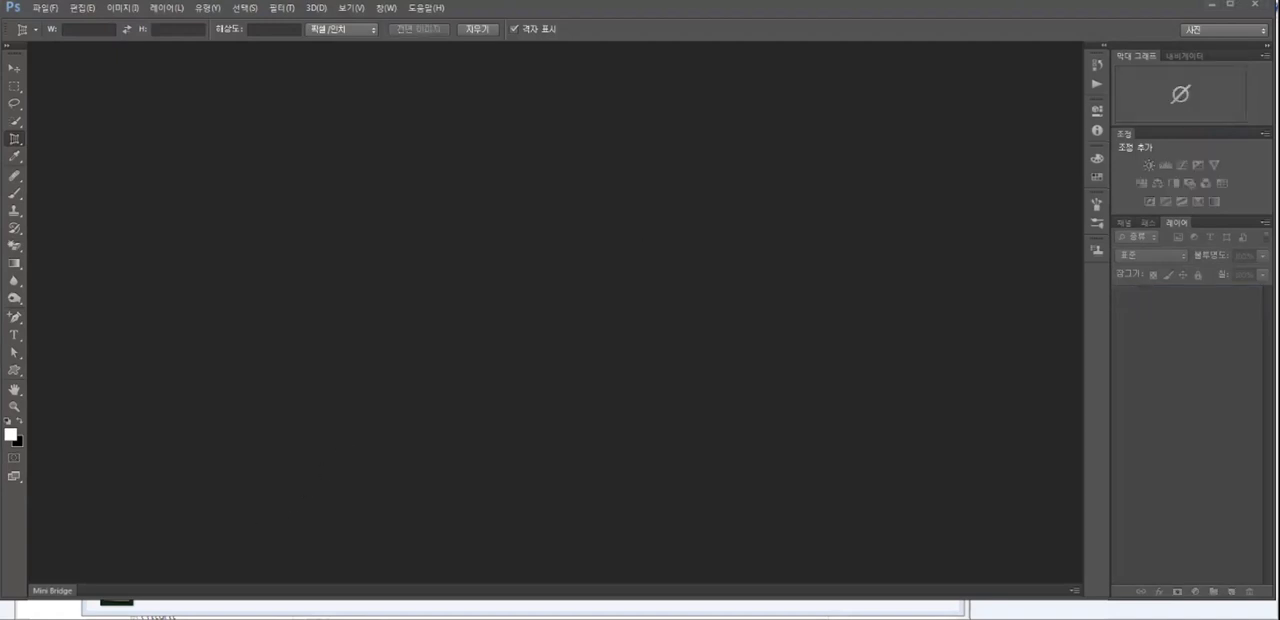
key(alt+Tab)
click(758, 290)
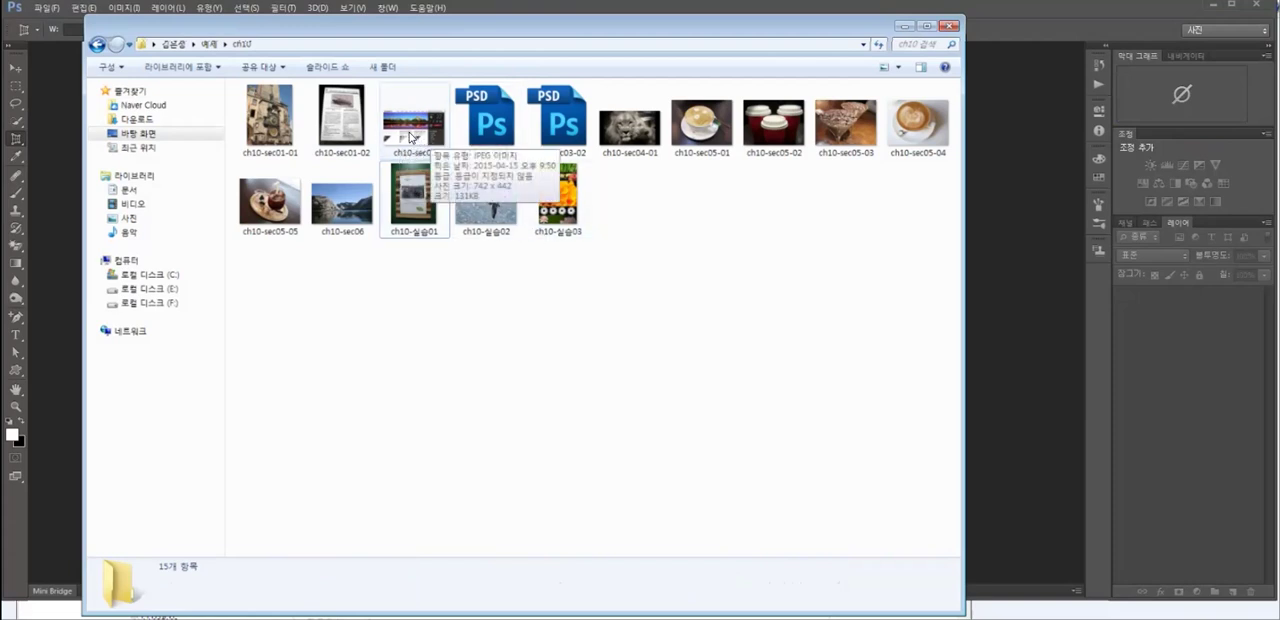
drag(423, 130, 1024, 328)
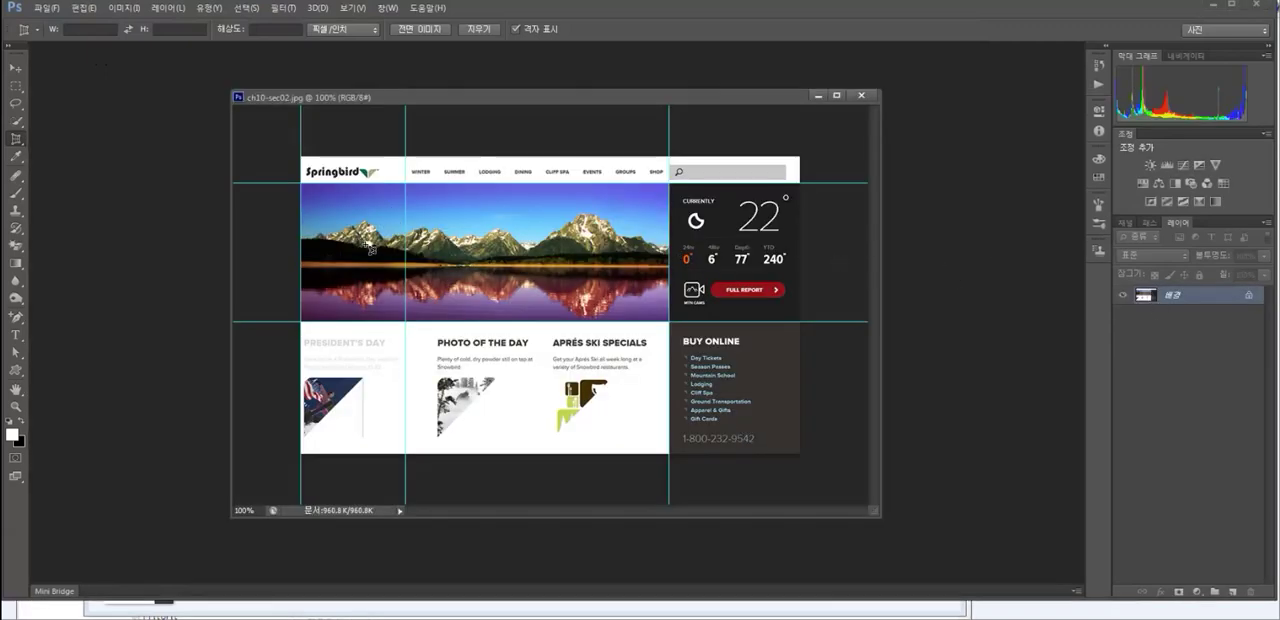
click(15, 68)
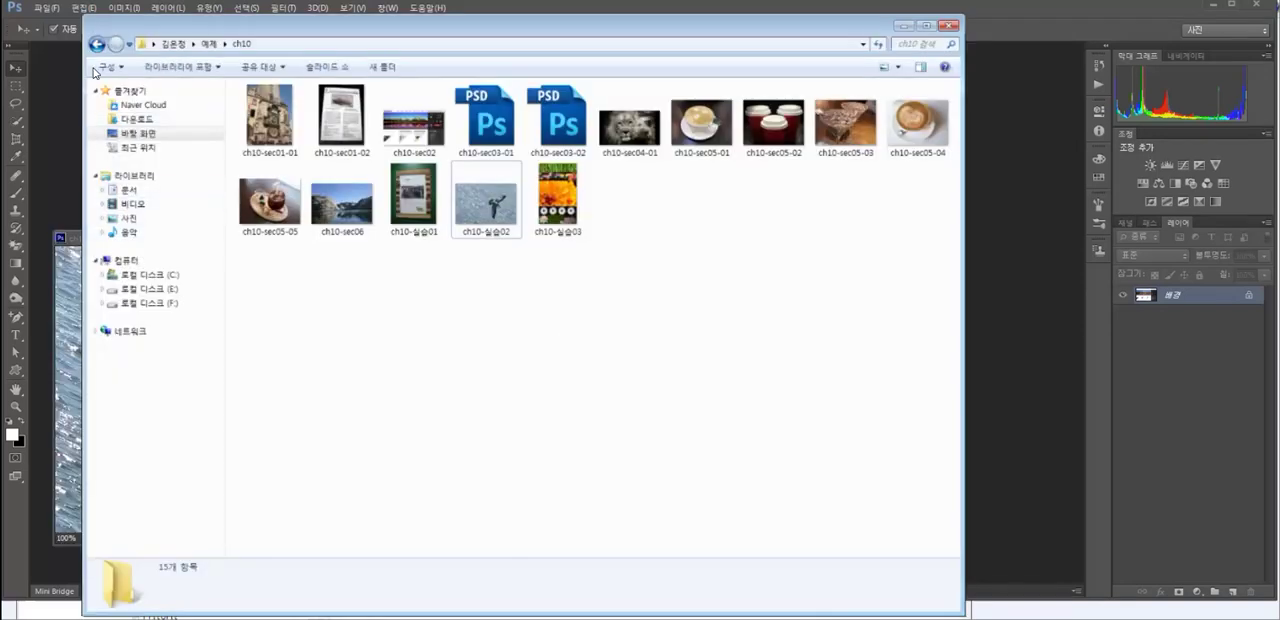
- View the finished sample page web/index.html in the browser and close its tab
click(98, 45)
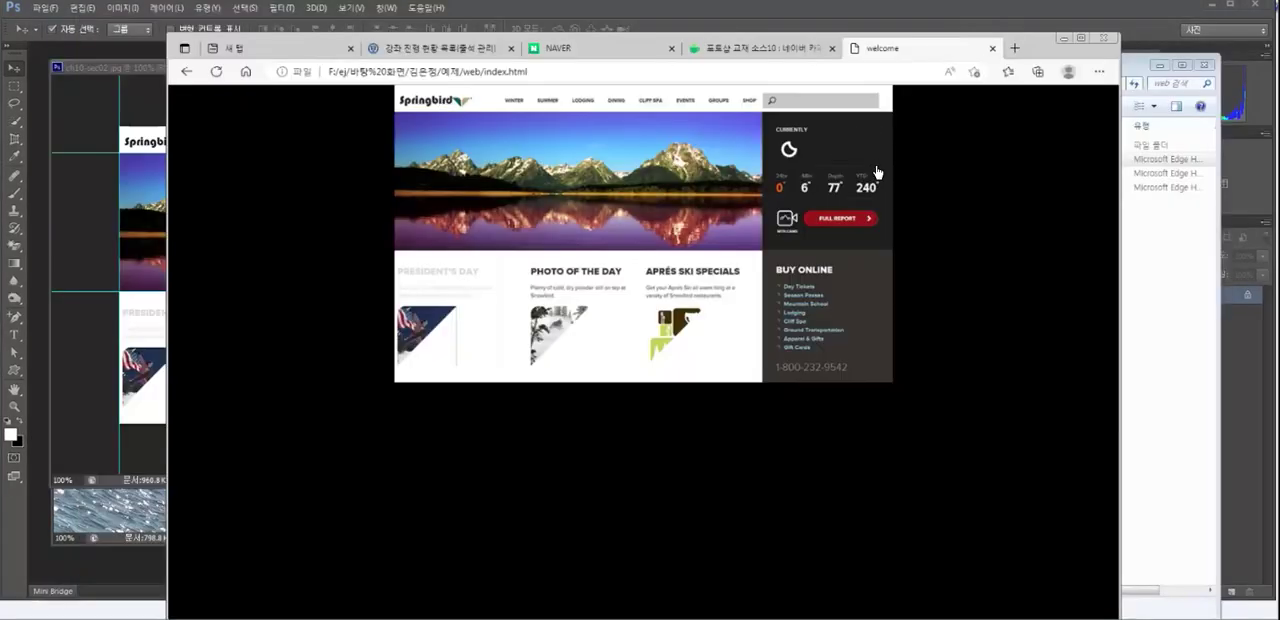
click(993, 49)
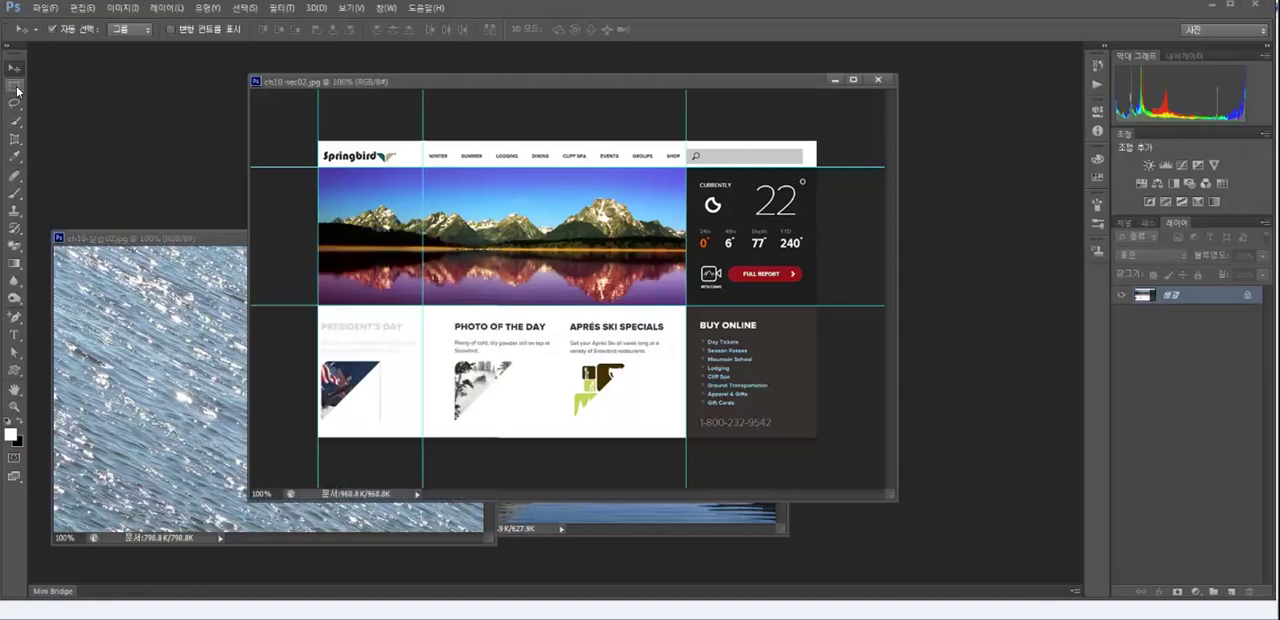
- Copy a banner-sized selection of the seagull photo ch10-실습02.jpg over the web layout's mountain banner and close the photo
click(16, 88)
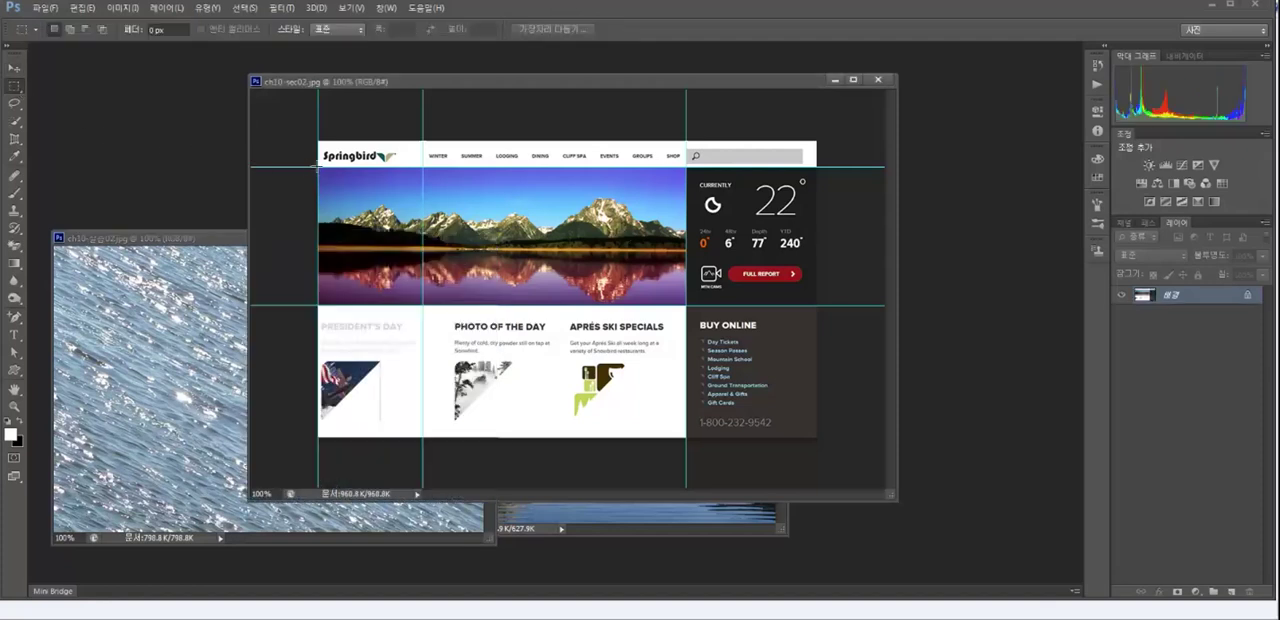
drag(318, 167, 686, 305)
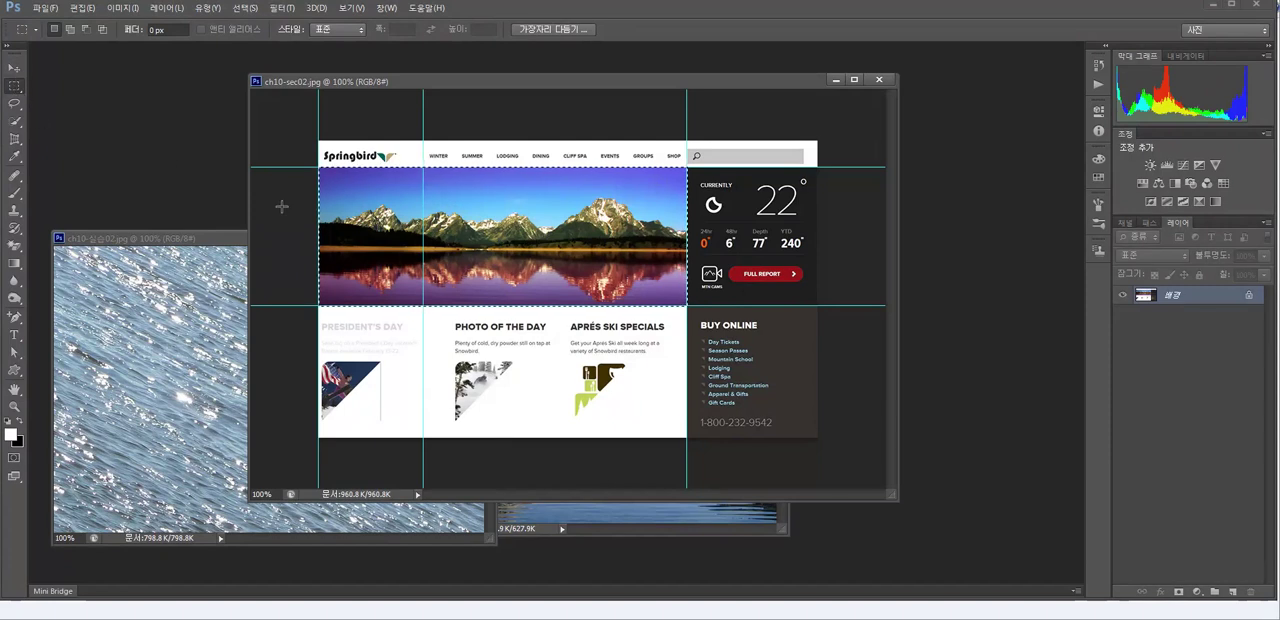
drag(358, 216, 180, 349)
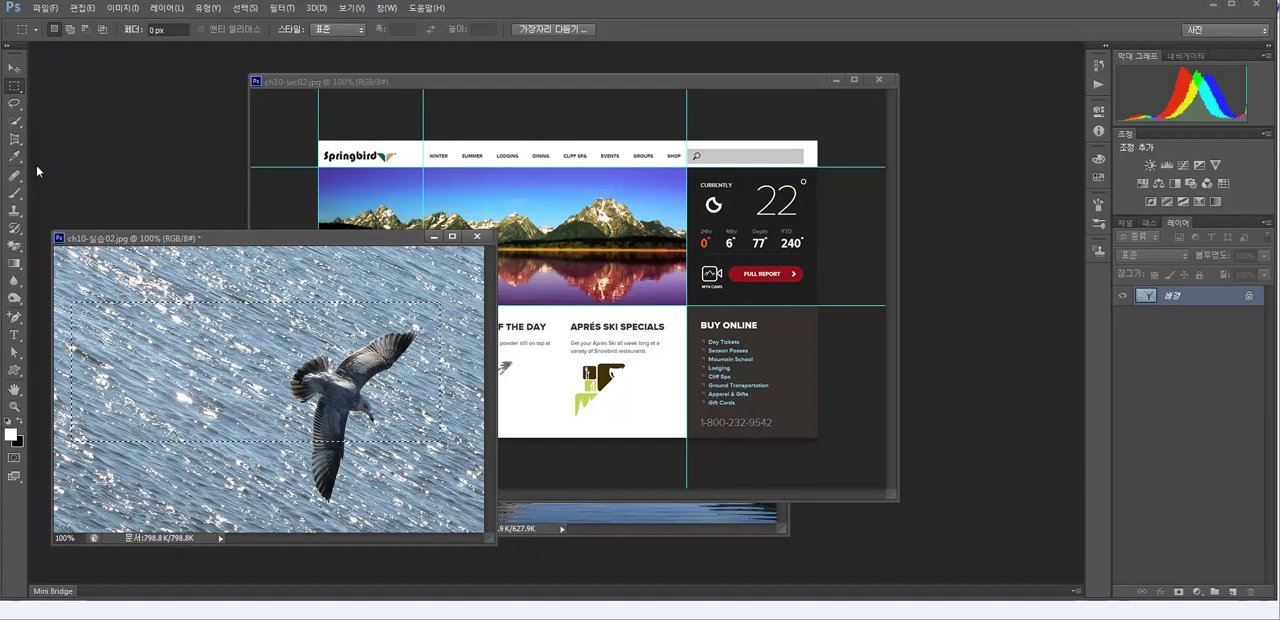
click(14, 67)
drag(375, 366, 604, 260)
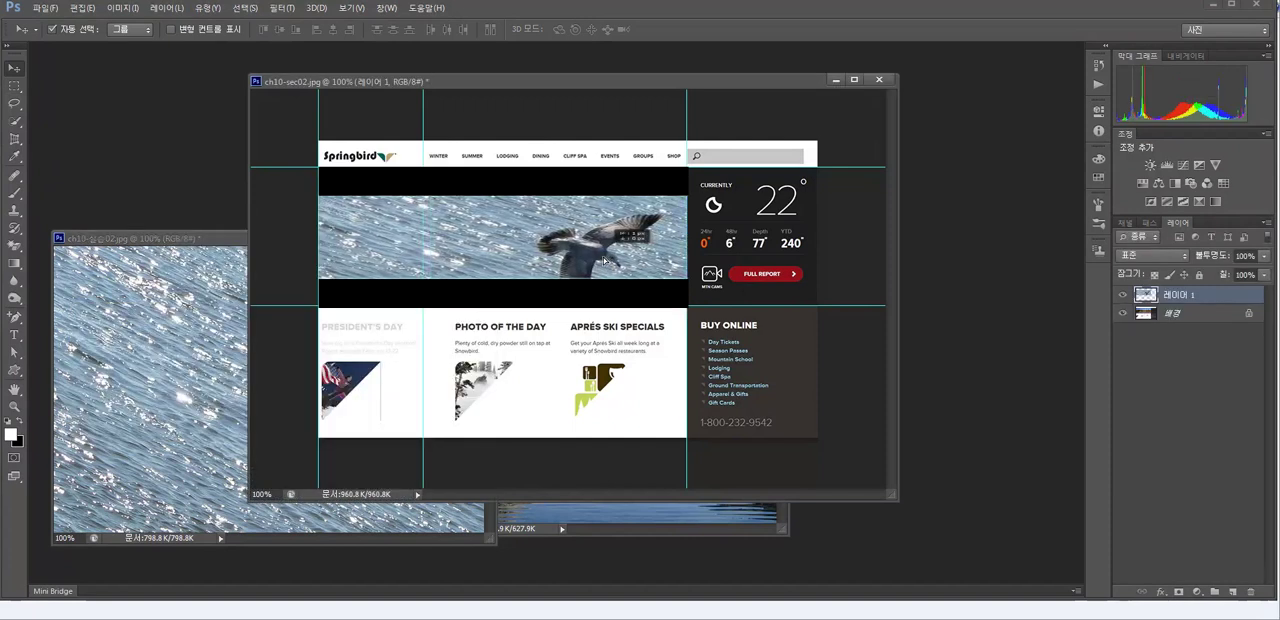
click(180, 316)
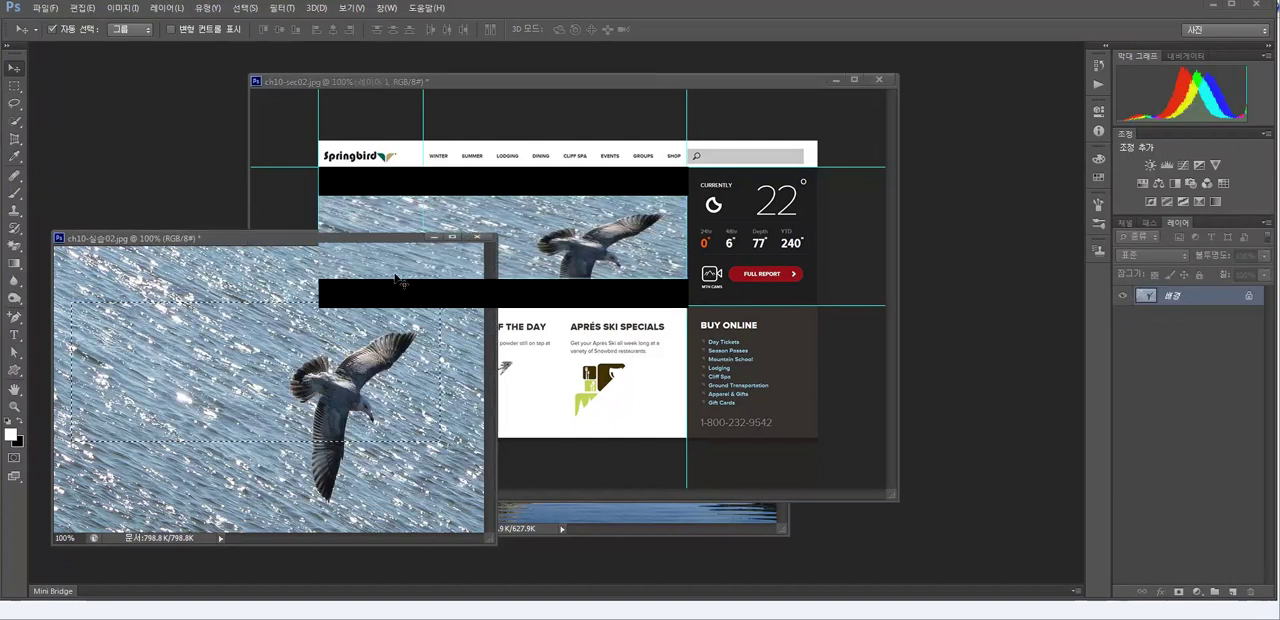
click(477, 238)
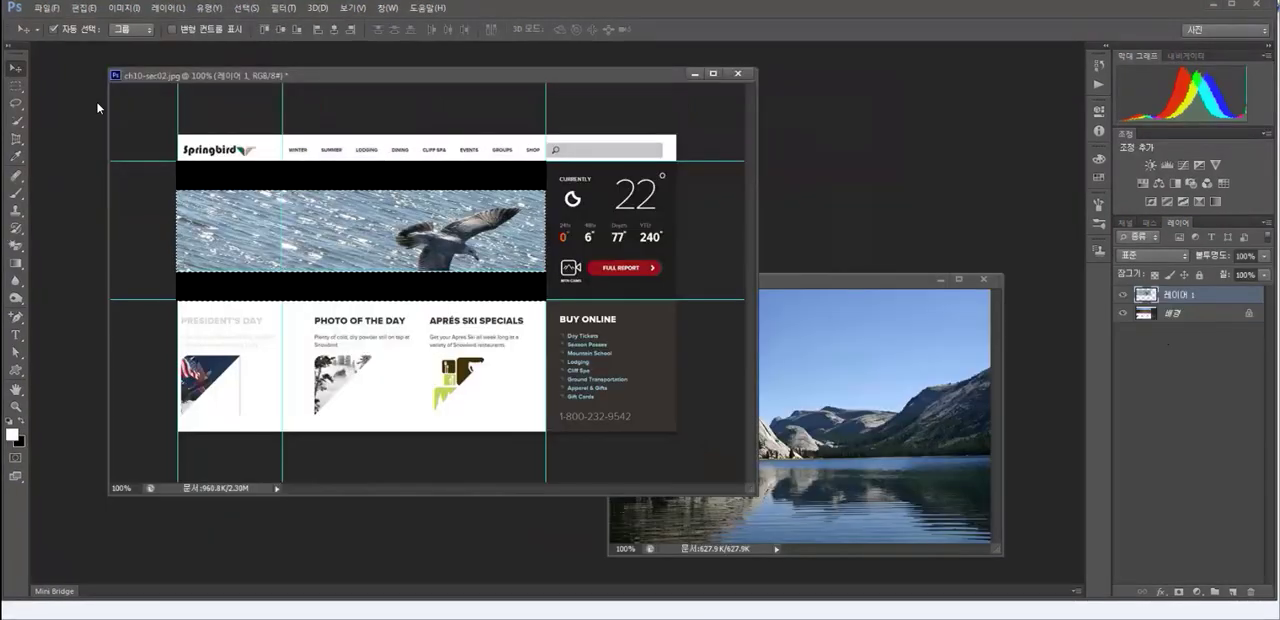
- Copy a banner-sized selection of the lake photo ch10-sec06.jpg over the web layout's banner area
click(16, 86)
drag(517, 266, 933, 419)
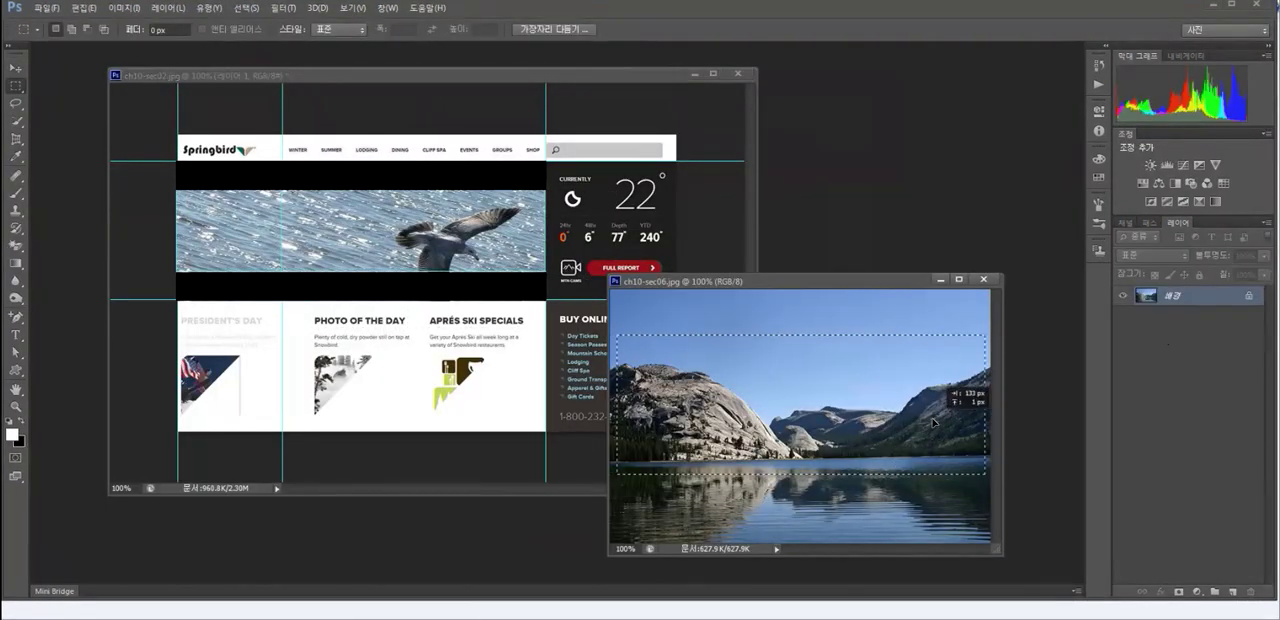
click(16, 68)
drag(820, 387, 423, 240)
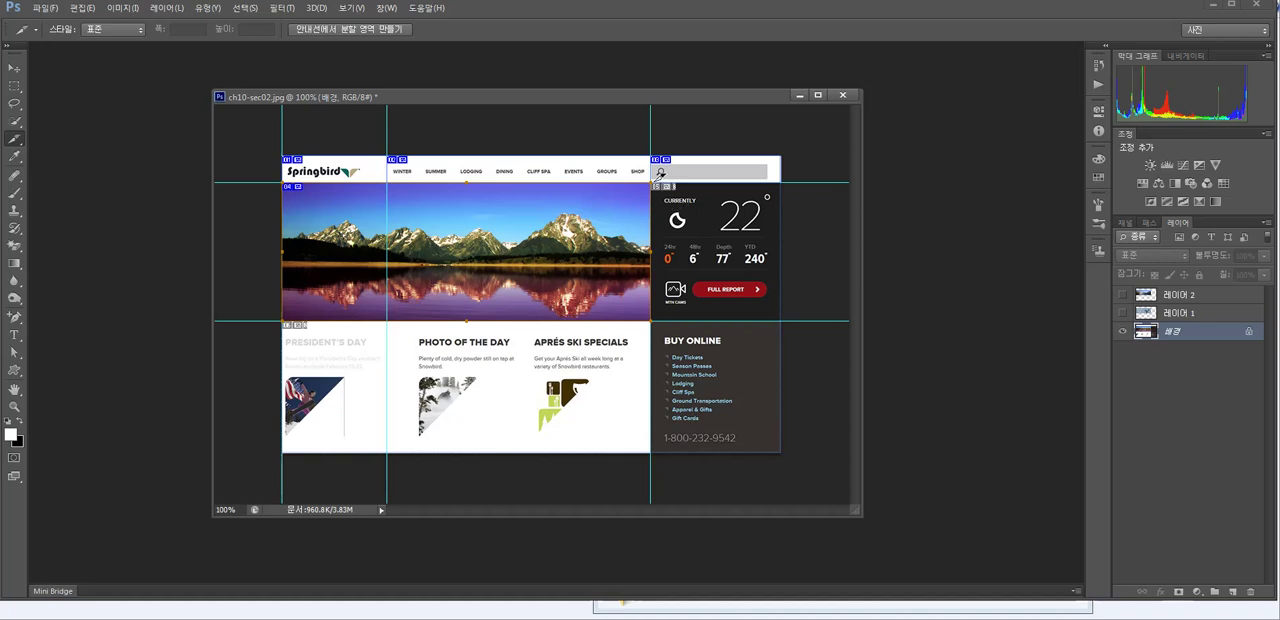
- Slice the weather panel, the three white content blocks below the banner and the Buy Online block as separate slices
drag(660, 174, 806, 312)
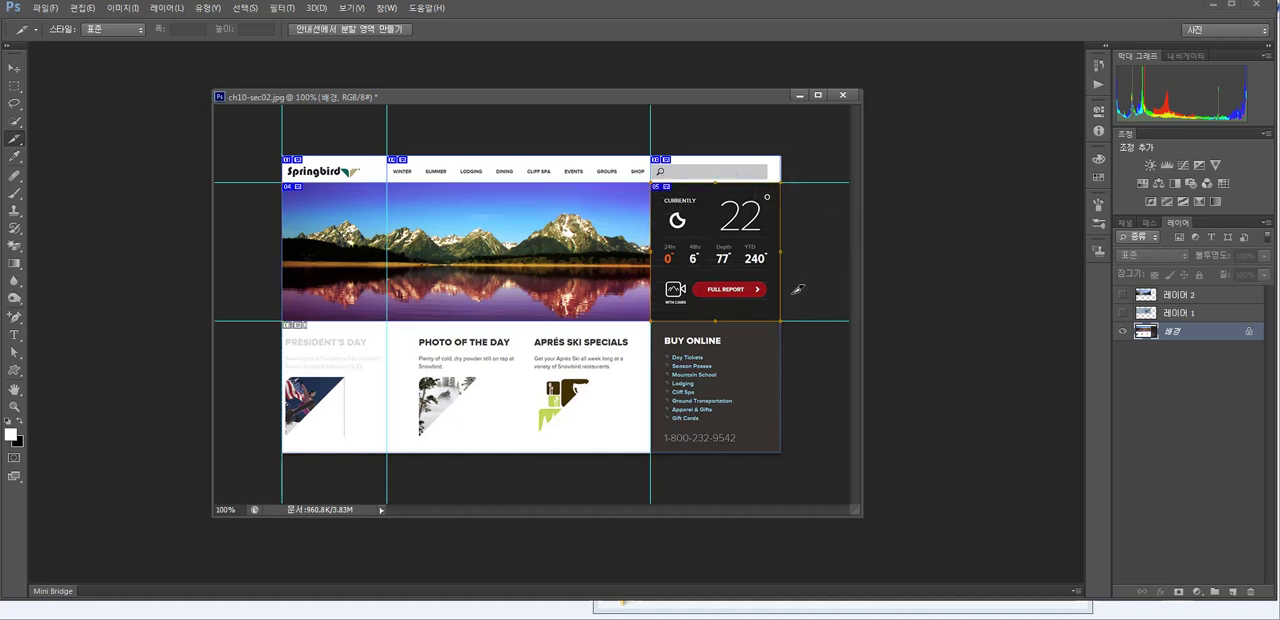
drag(330, 342, 388, 452)
drag(393, 321, 521, 452)
drag(539, 339, 650, 452)
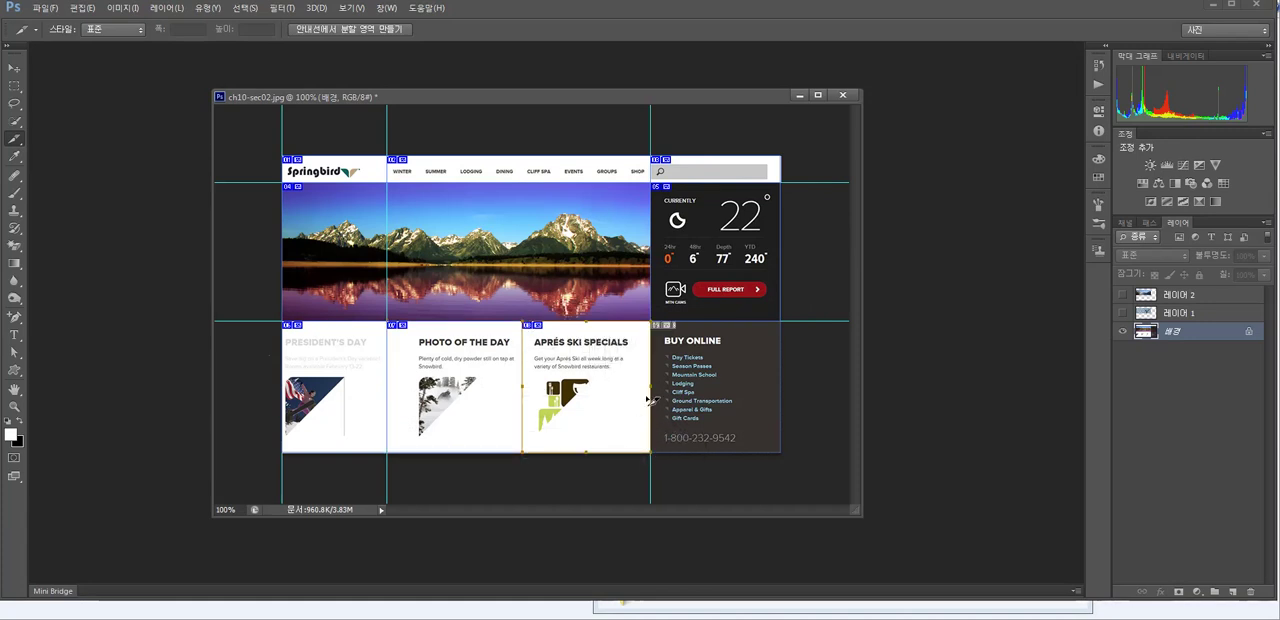
drag(658, 320, 800, 443)
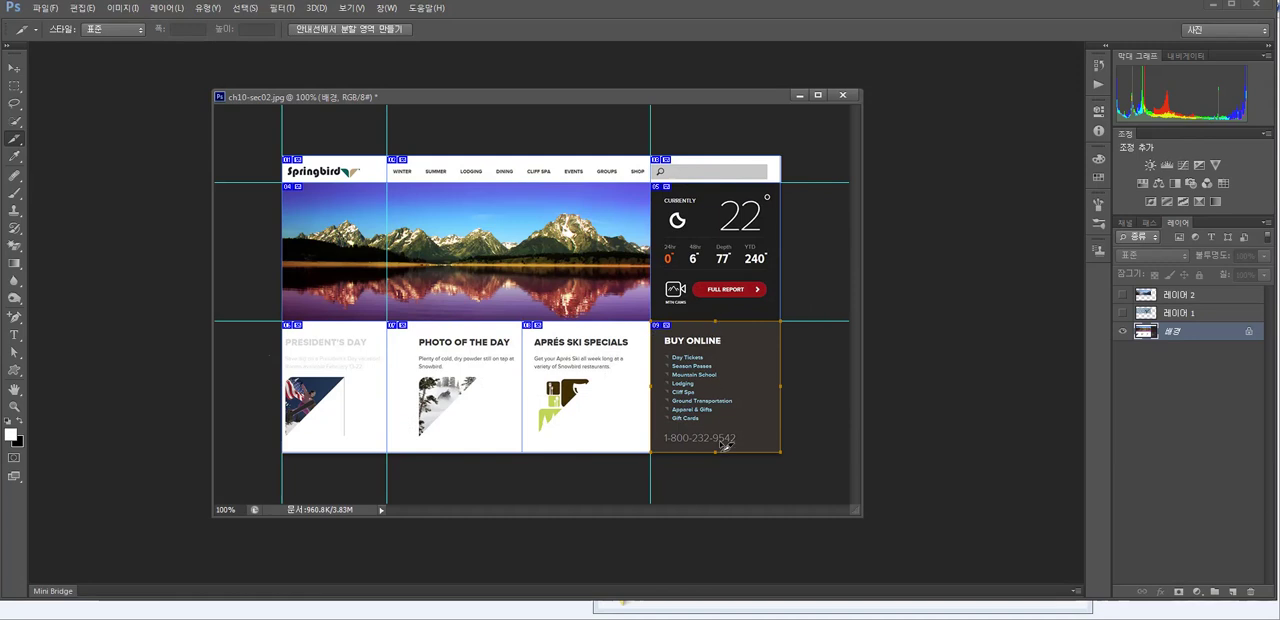
- Try resizing the Buy Online slice and, with the Slice Select tool, the Après Ski Specials slice, restoring both original edges
drag(716, 451, 716, 440)
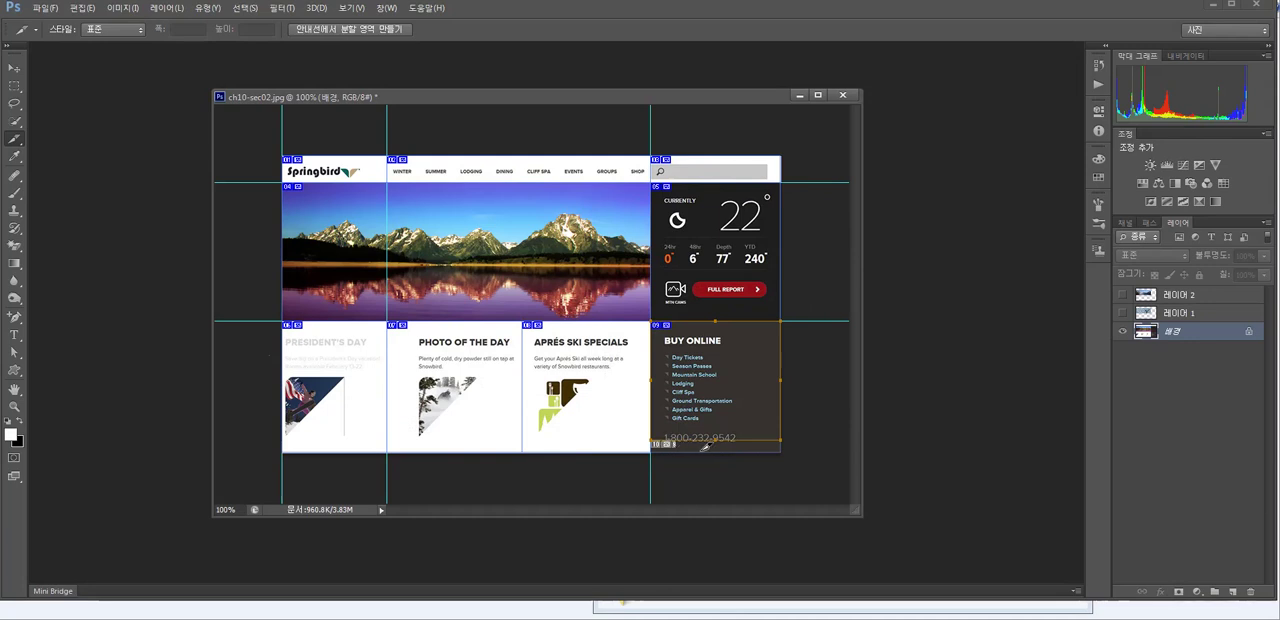
drag(715, 437, 716, 452)
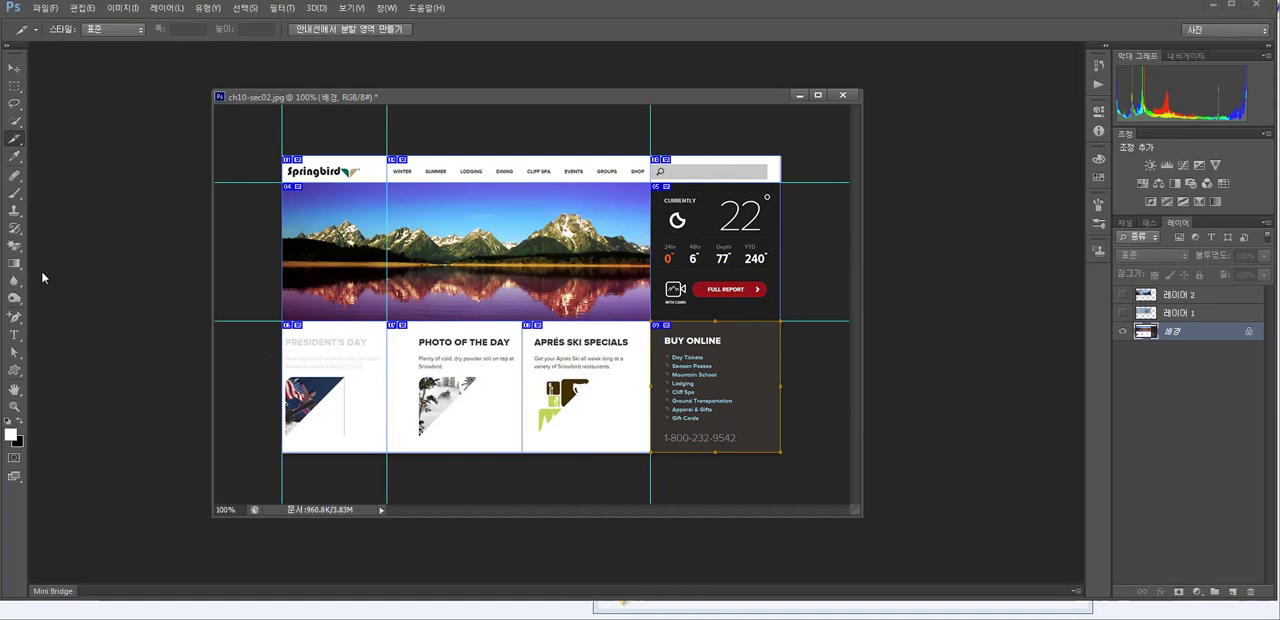
click(16, 143)
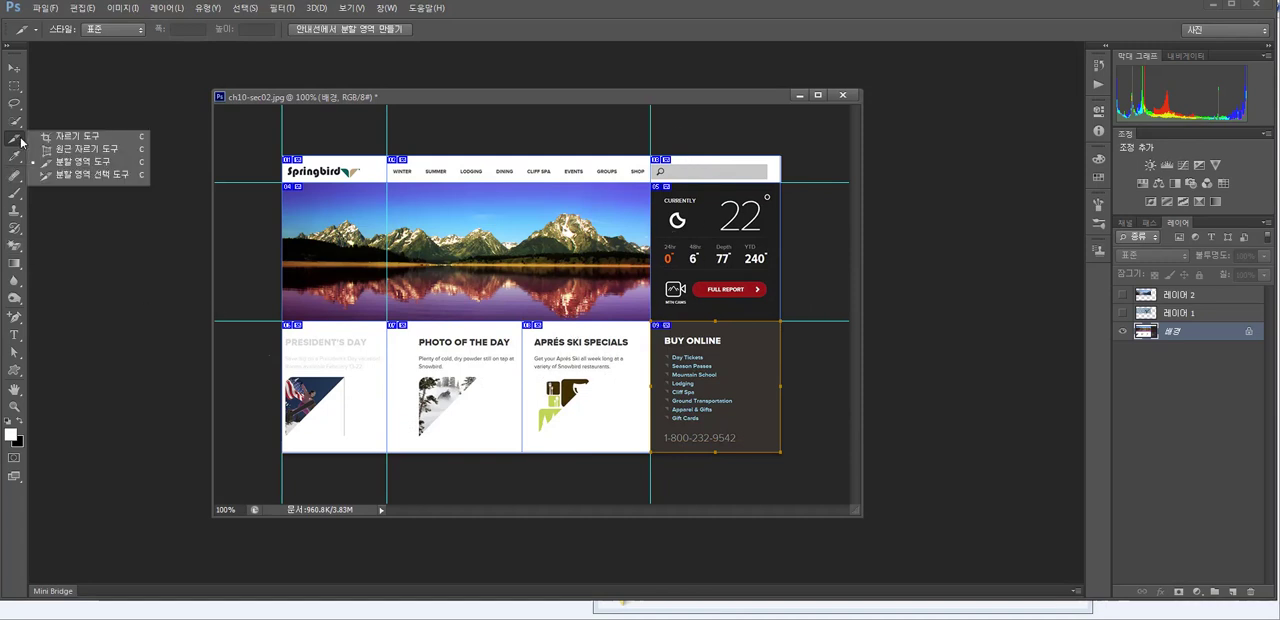
click(69, 177)
click(542, 332)
drag(591, 328, 590, 358)
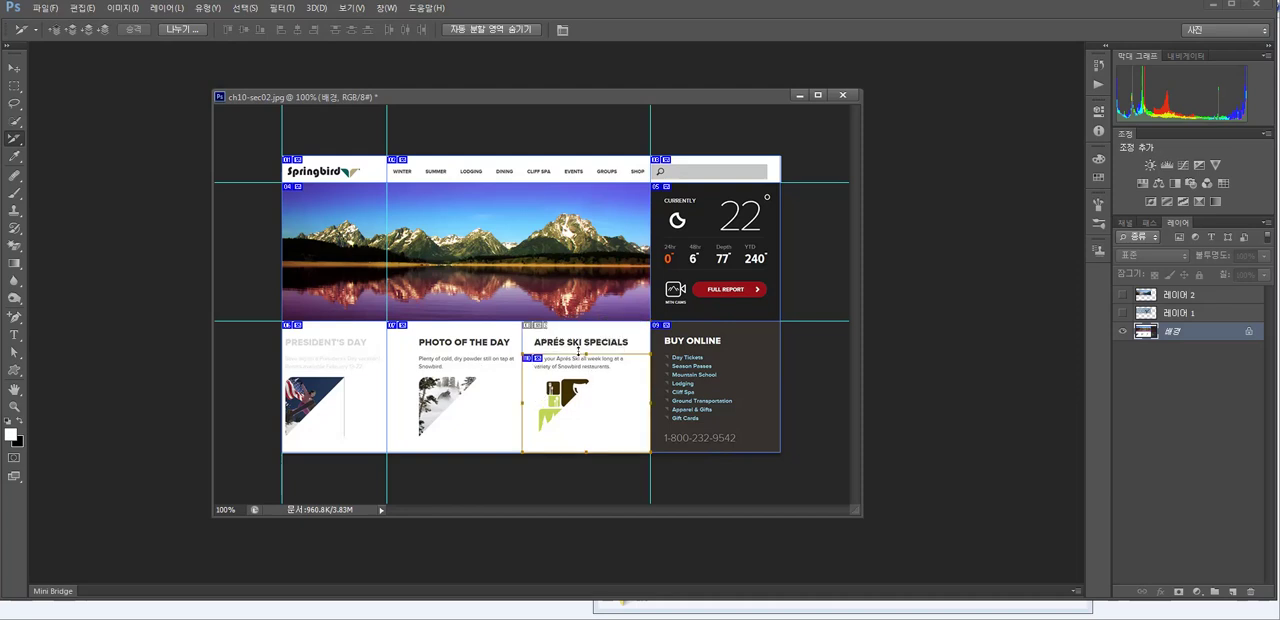
drag(586, 354, 589, 327)
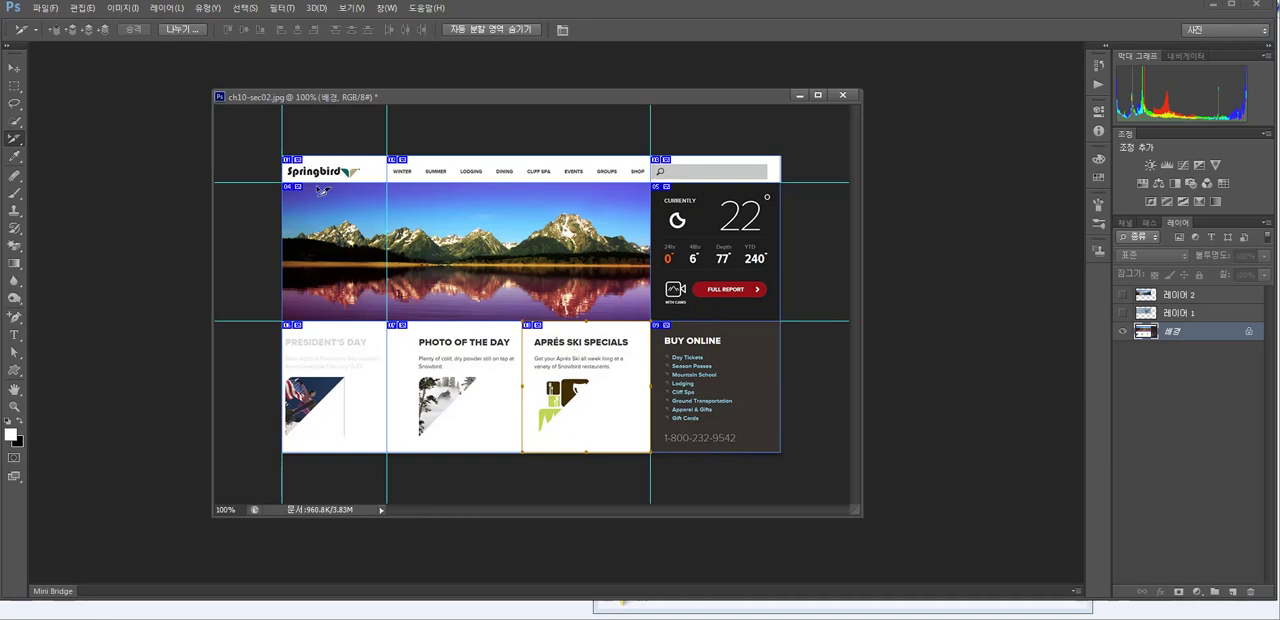
- Select the logo slice and toggle the visibility of 레이어 1 to preview its alternative banner
click(289, 162)
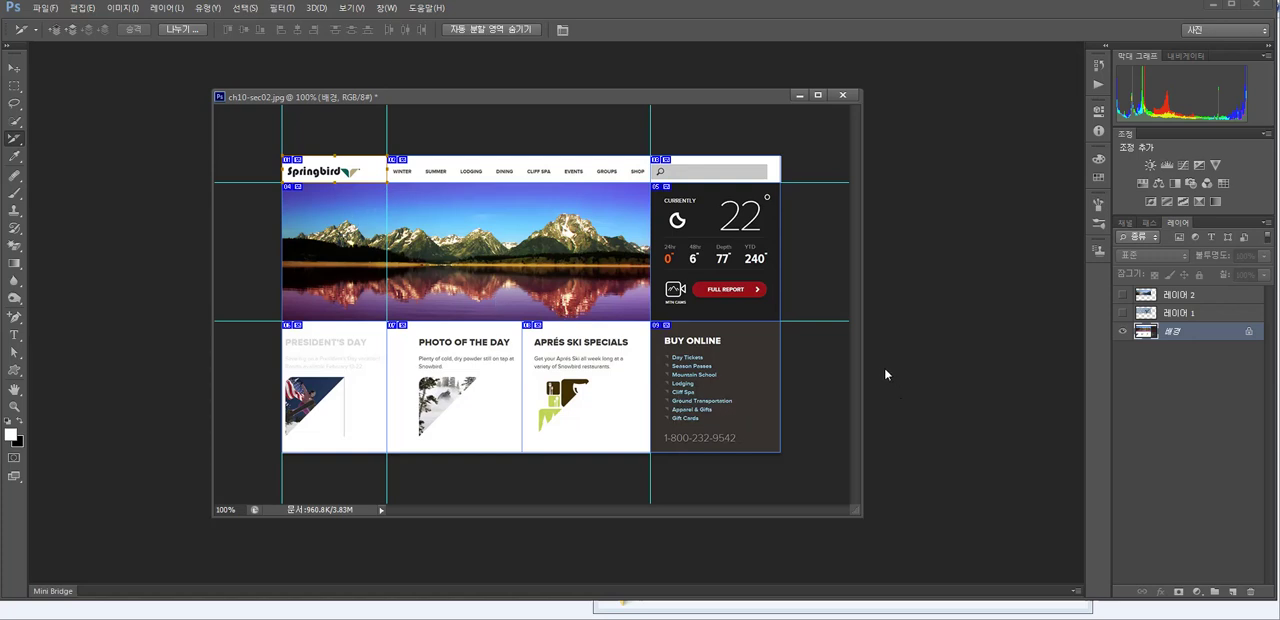
click(1122, 314)
click(1122, 313)
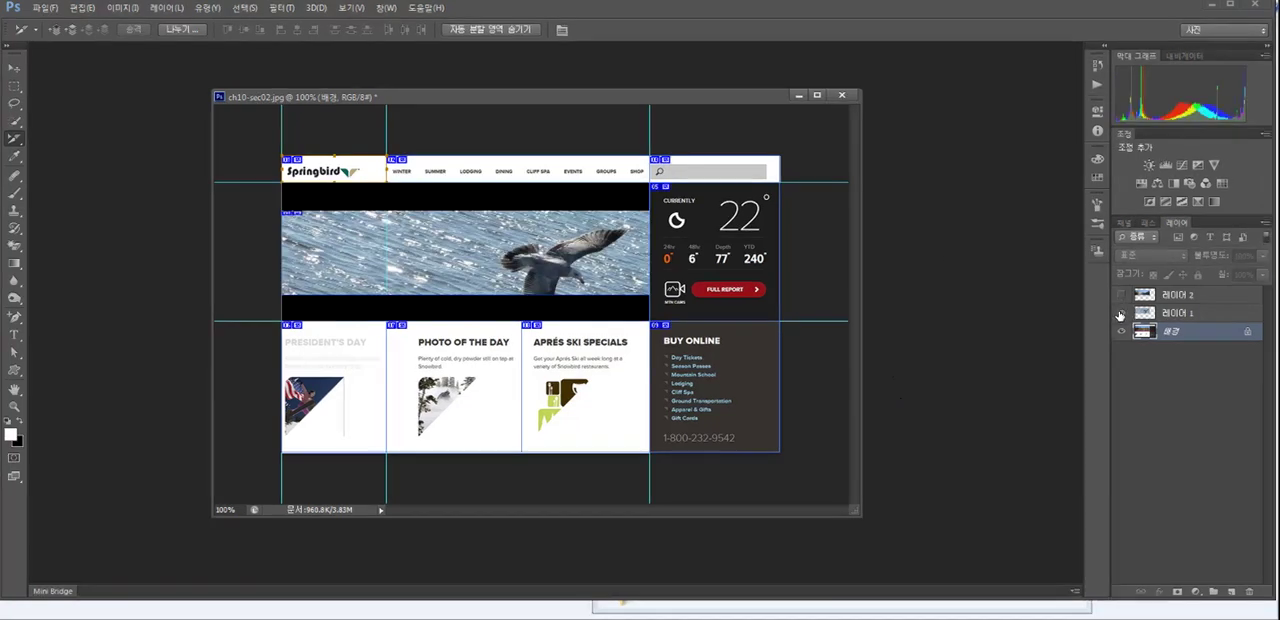
click(1122, 314)
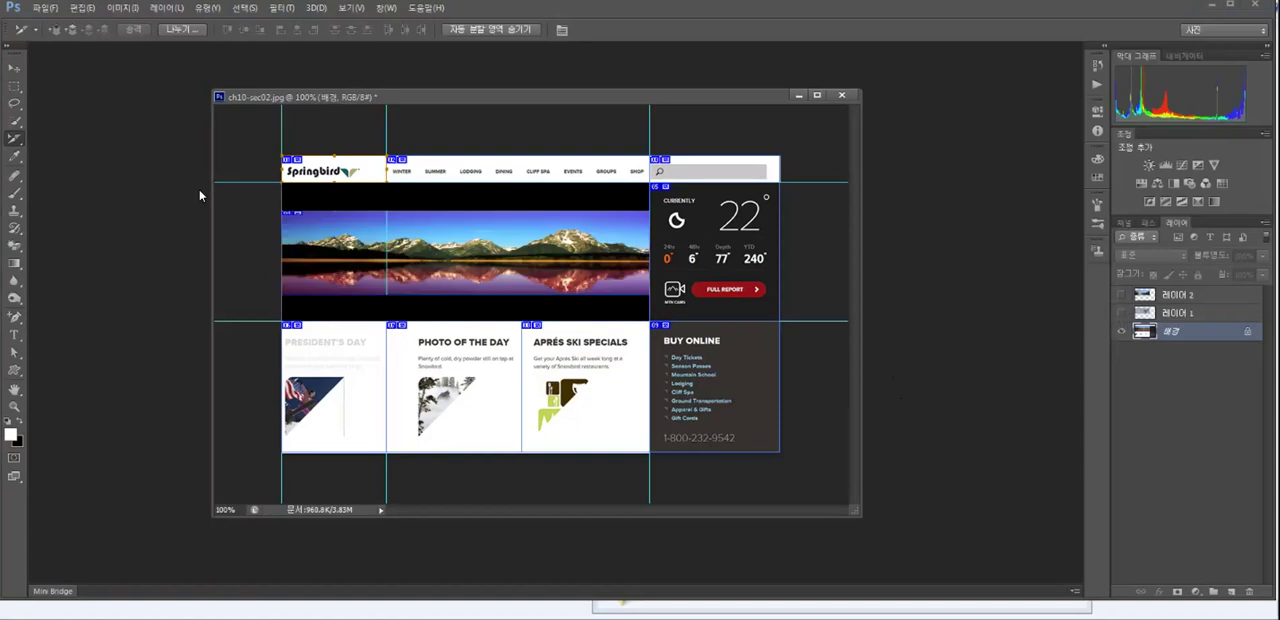
- Set the URL of the navigation menu slice to sub01.html in its slice options
click(14, 146)
double_click(398, 162)
click(733, 398)
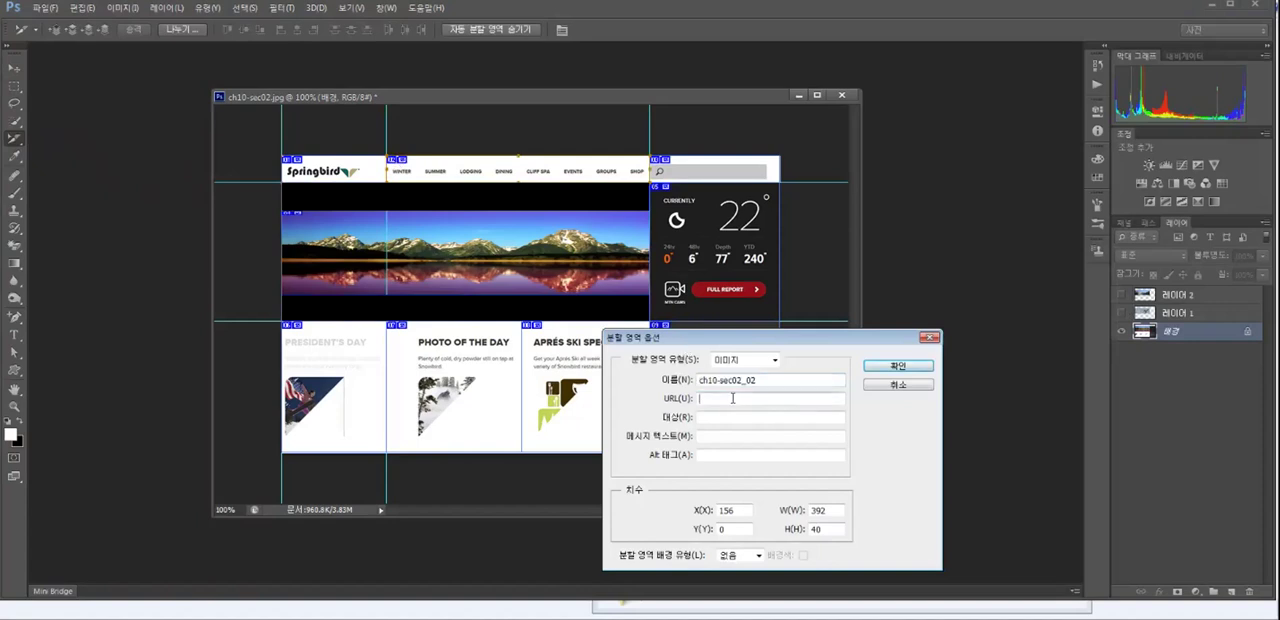
text(u)
text(u)
text(b01)
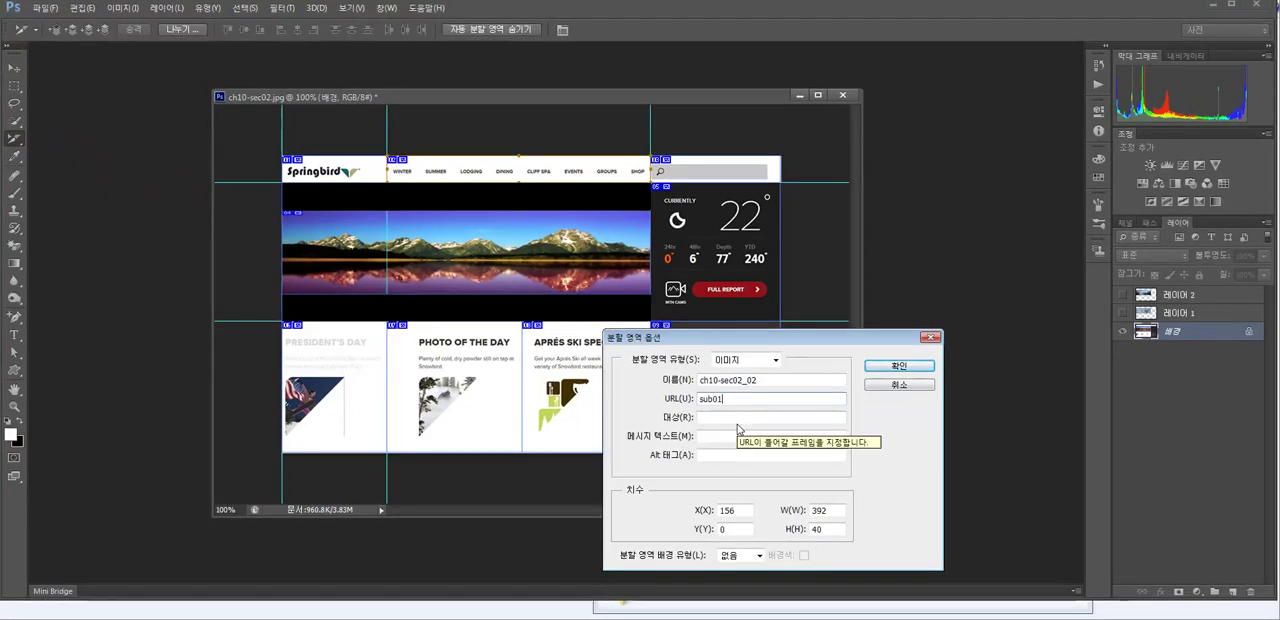
text(.html)
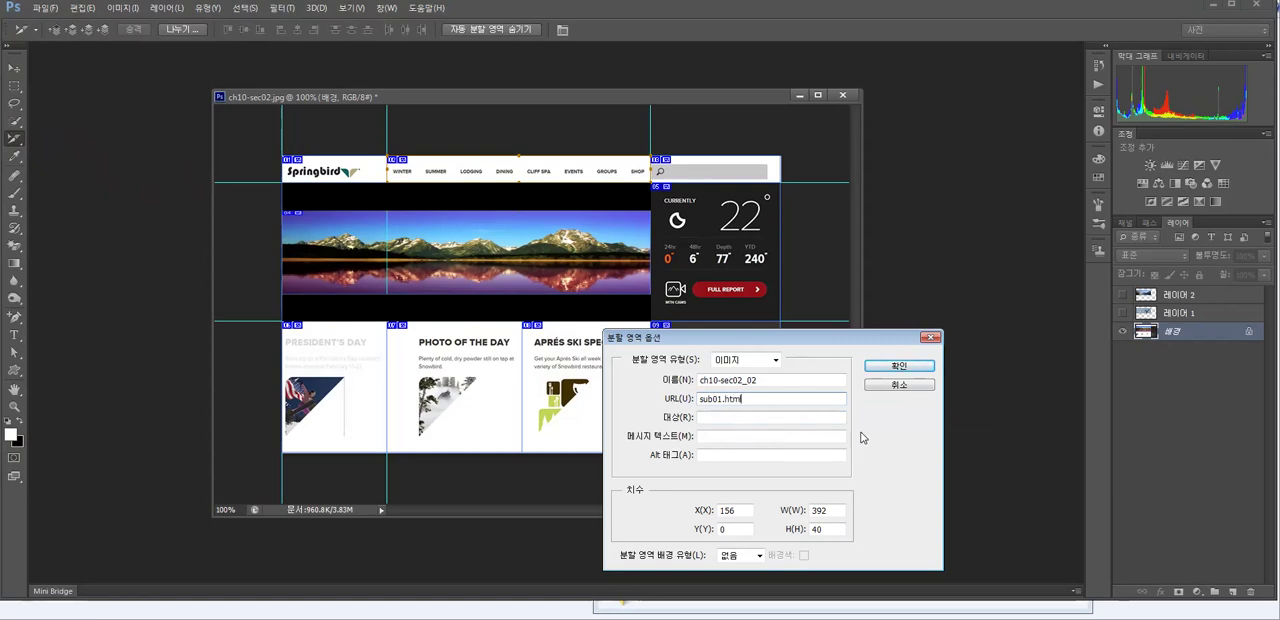
drag(749, 398, 603, 400)
key(ctrl+c)
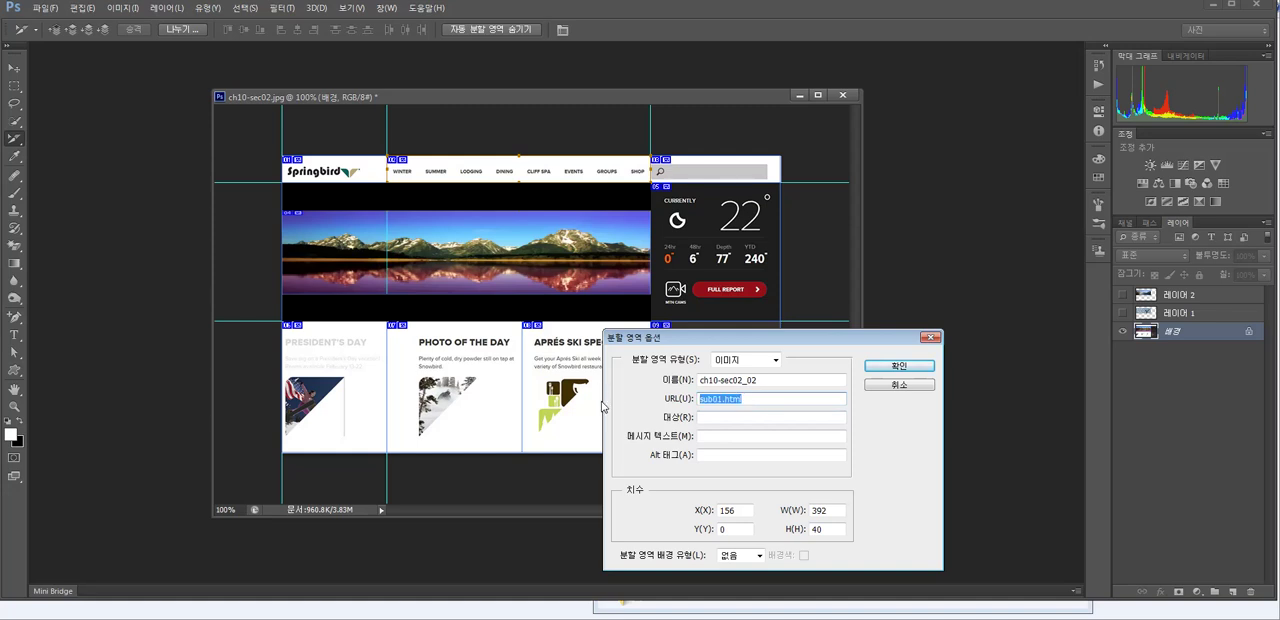
click(886, 370)
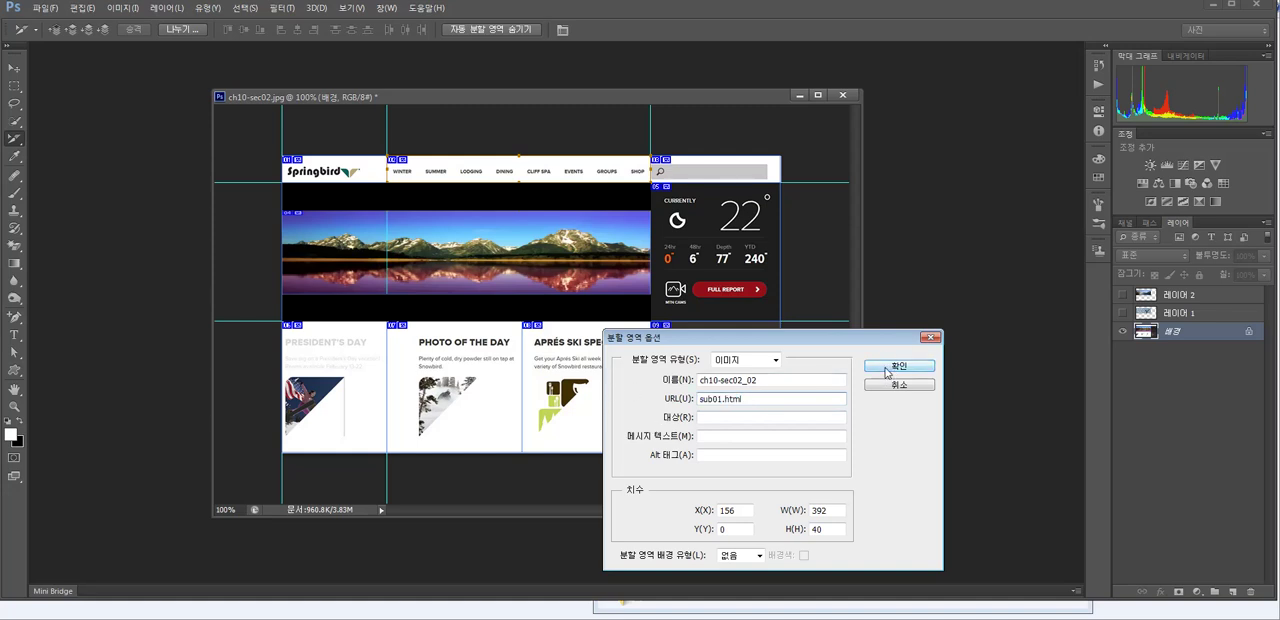
- Set the URL of the President's Day slice to sub02.html in its slice options
double_click(298, 340)
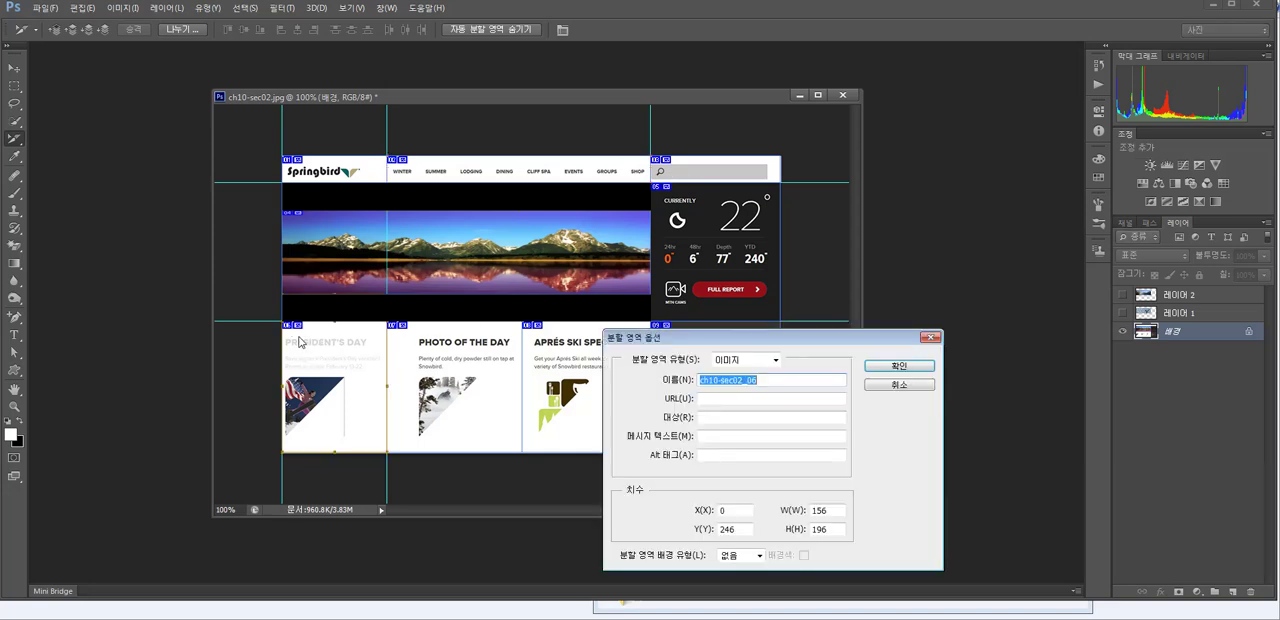
click(737, 400)
key(ctrl+v)
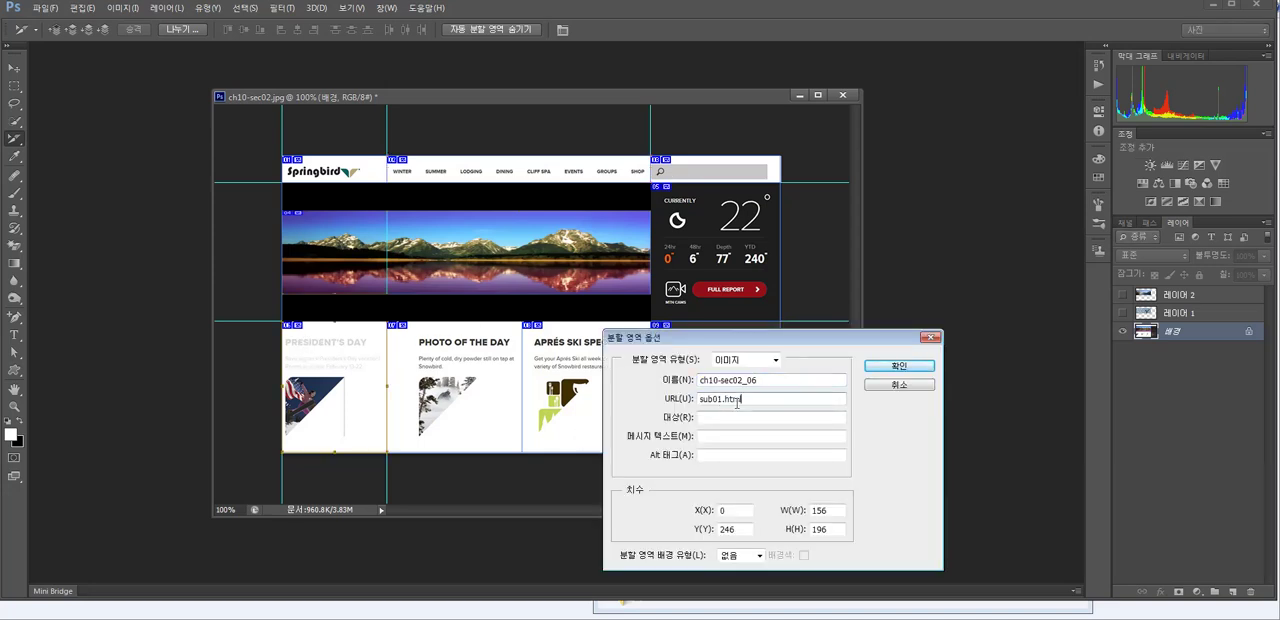
text(2)
key(Return)
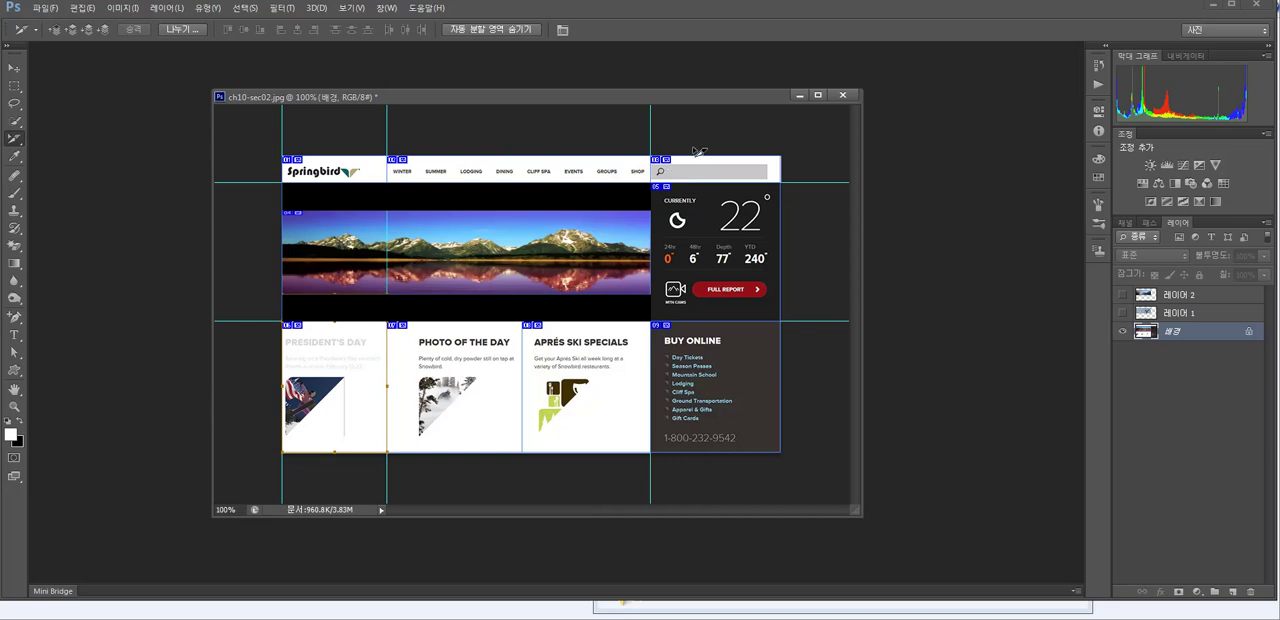
- Start Save for Web and review the weather panel slice's GIF settings and color count choices
key(alt+Tab)
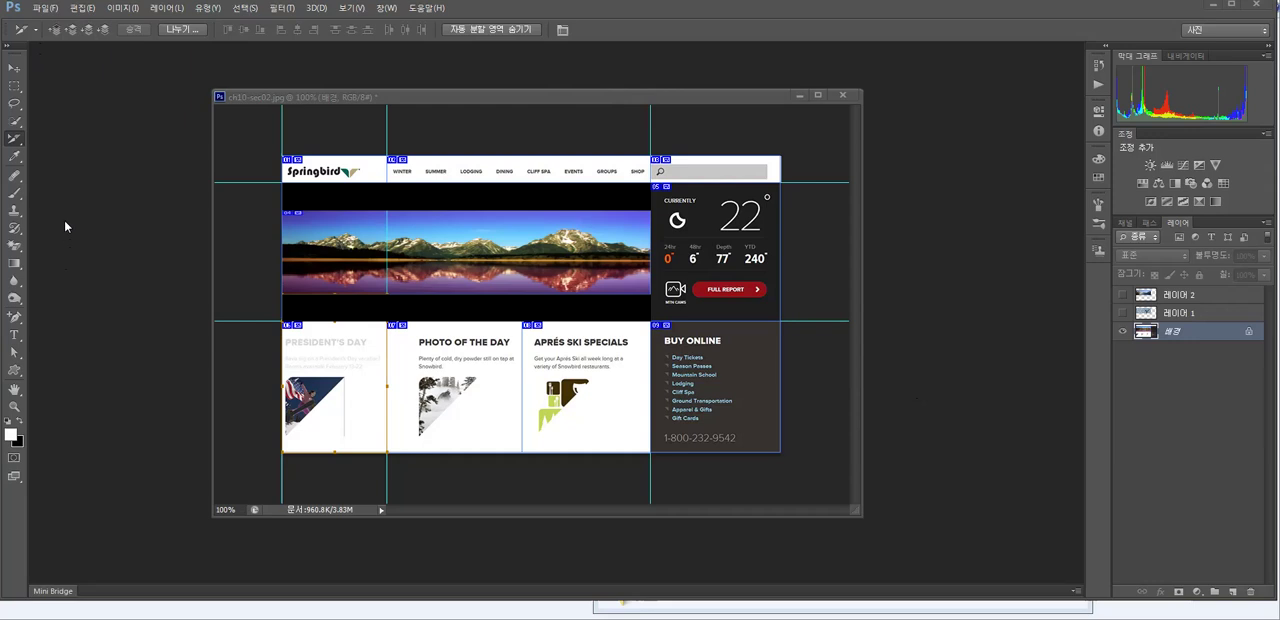
key(ctrl+alt+shift+s)
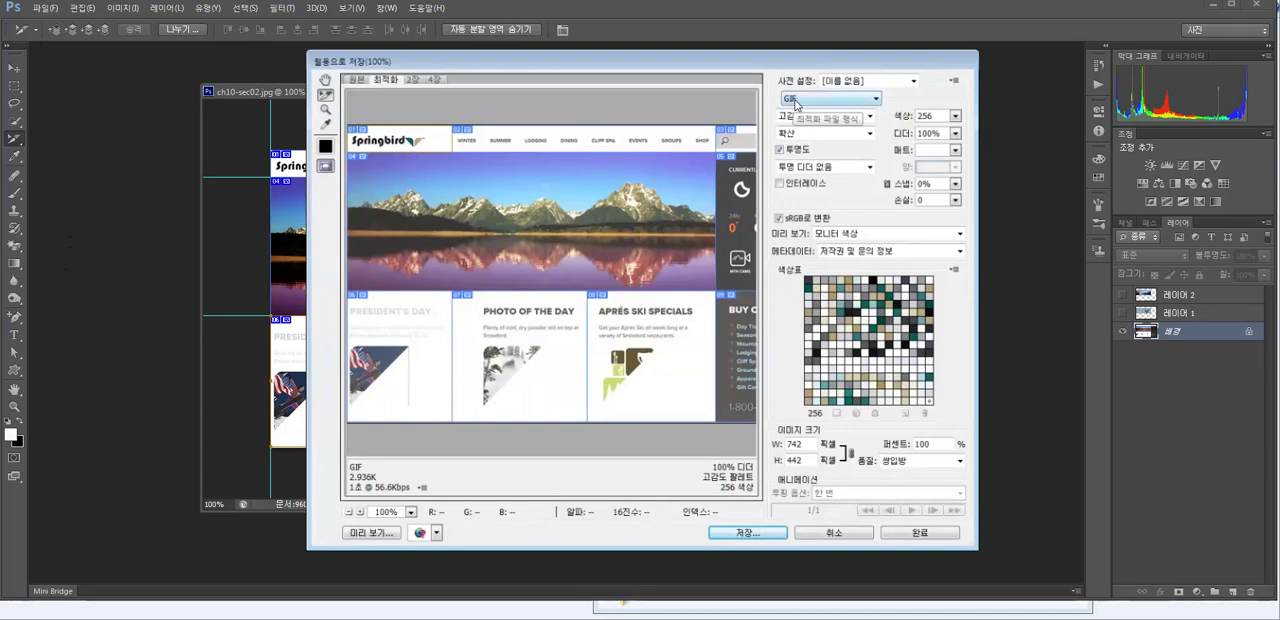
click(728, 152)
click(742, 200)
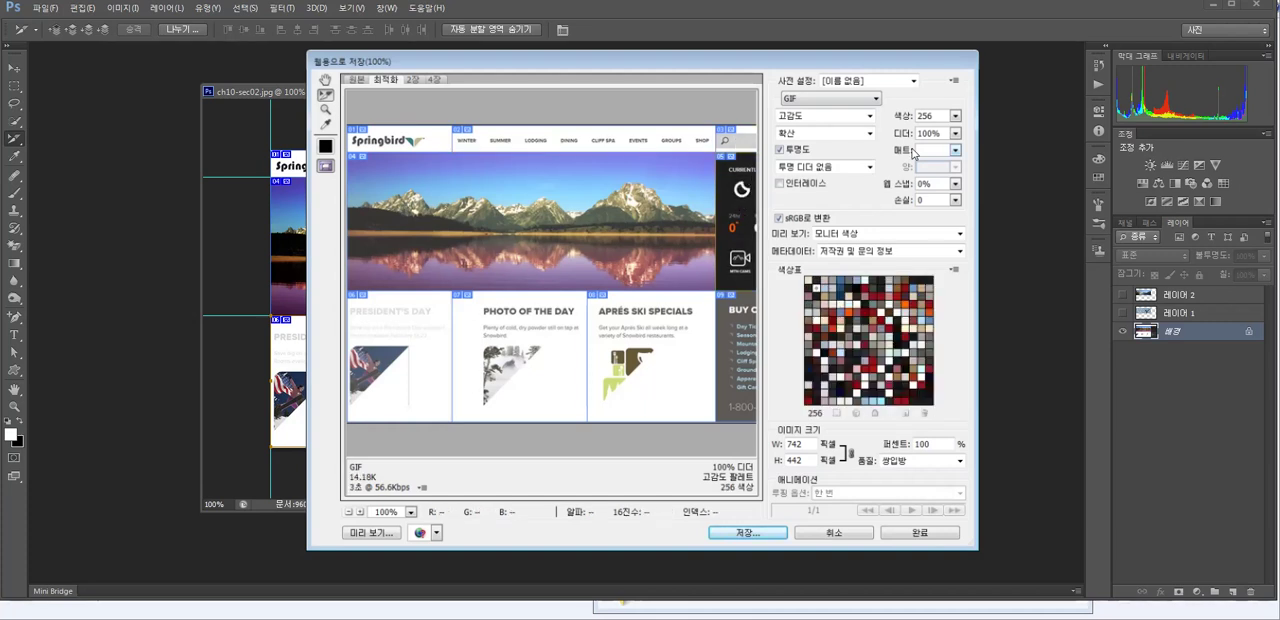
click(955, 116)
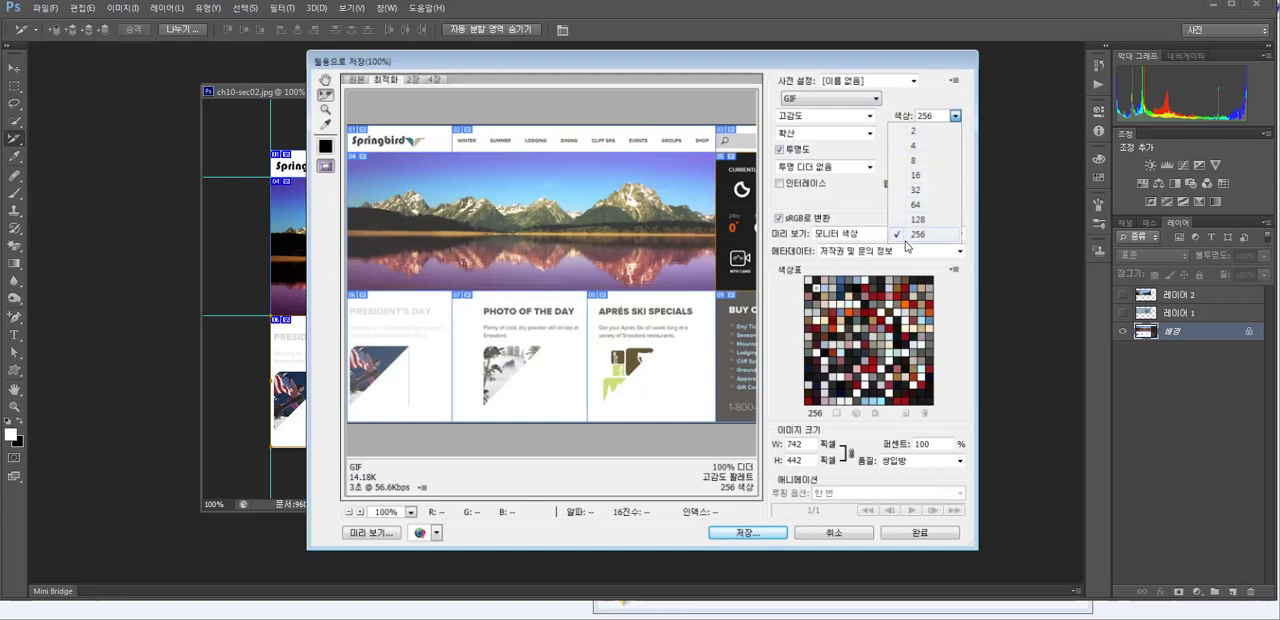
click(716, 188)
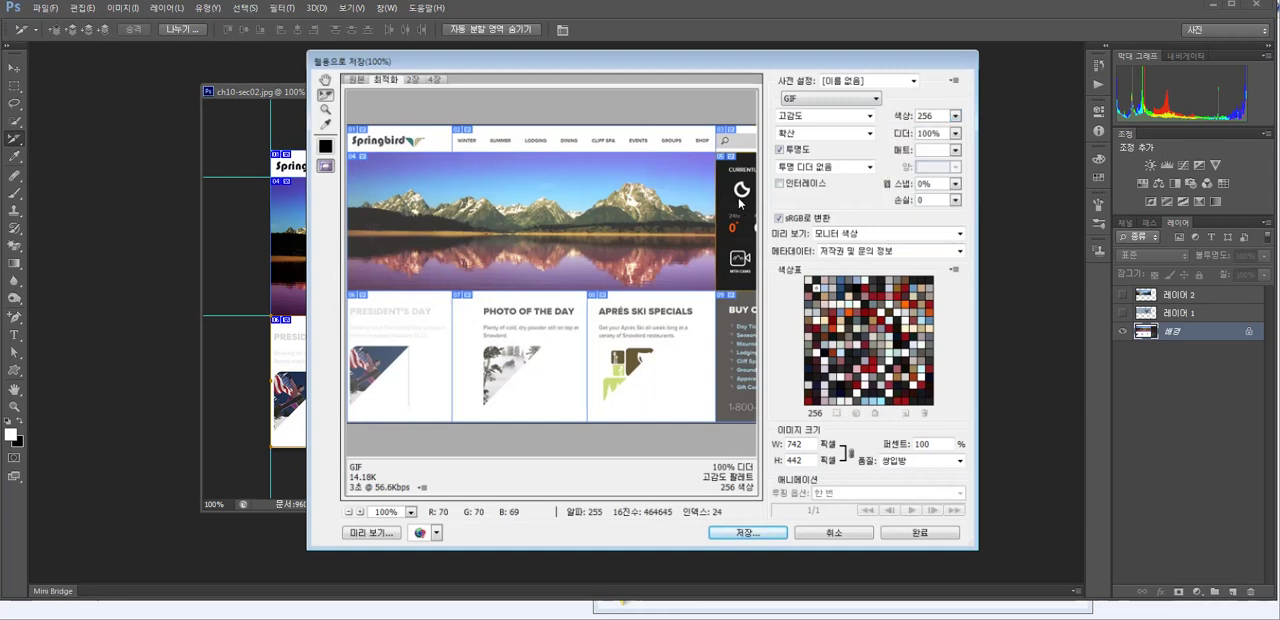
- Set the mountain banner slice to JPEG format with quality 100
click(520, 228)
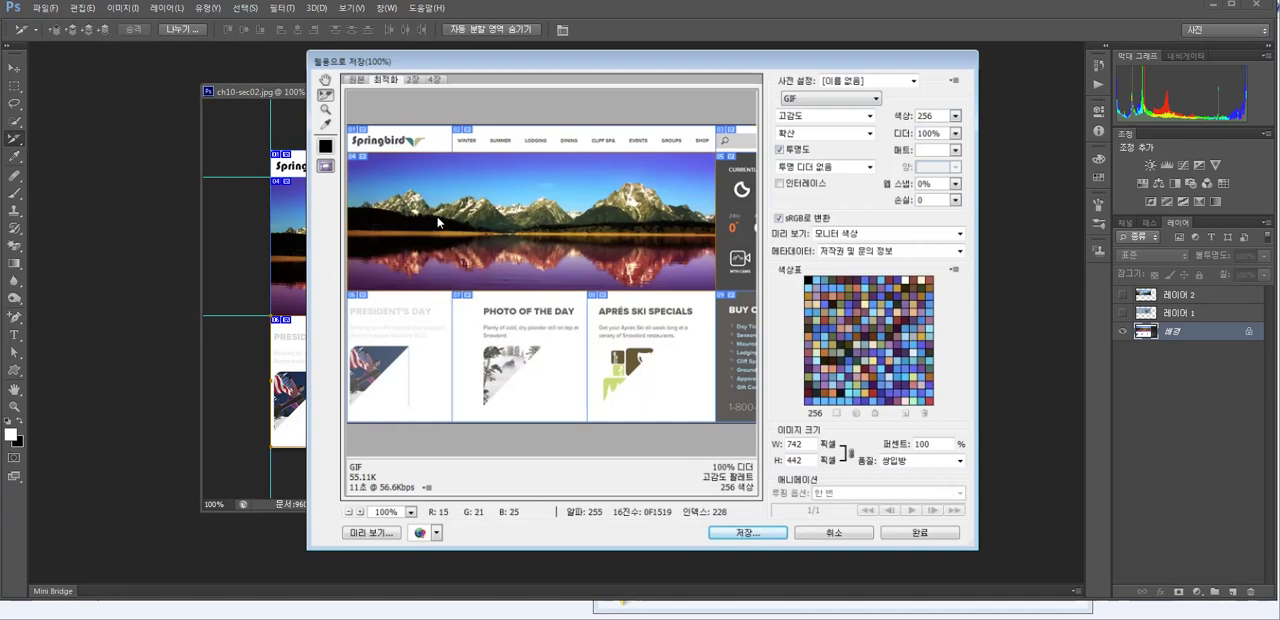
click(815, 100)
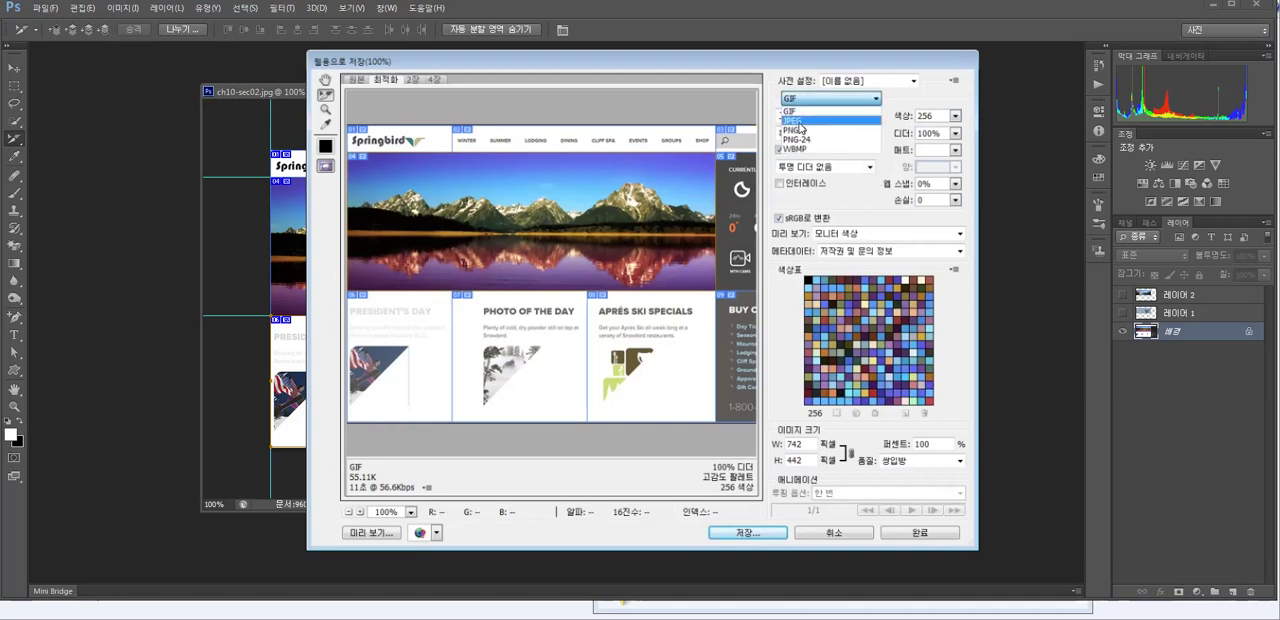
click(801, 121)
click(955, 116)
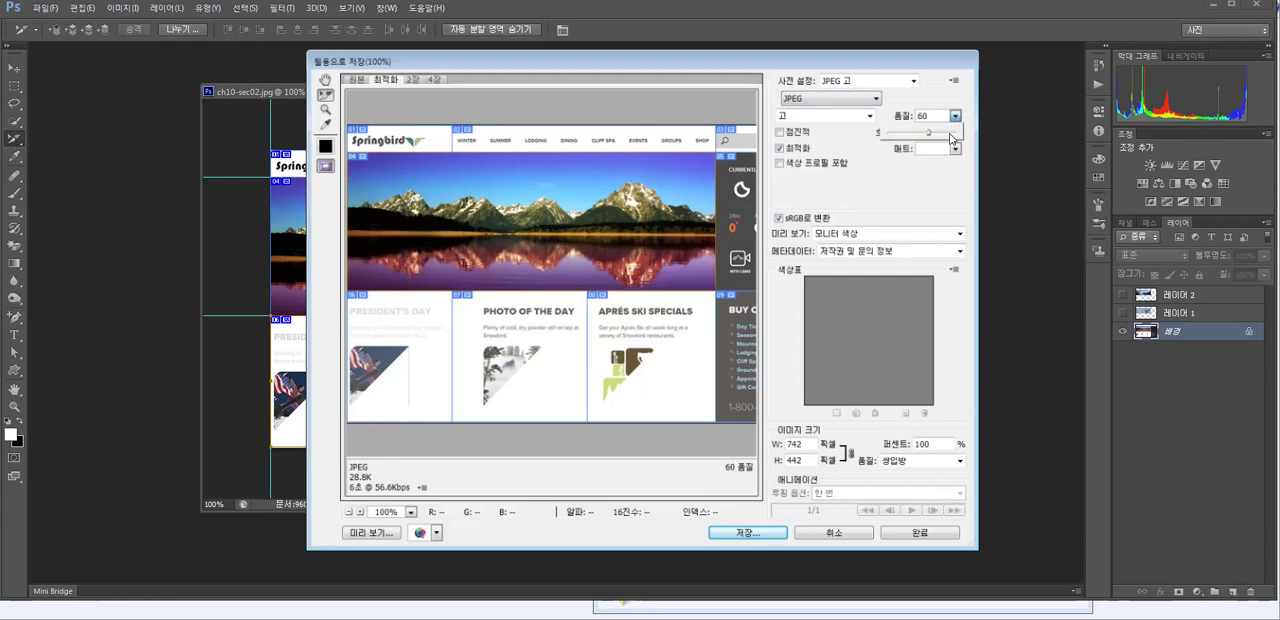
drag(932, 133, 960, 133)
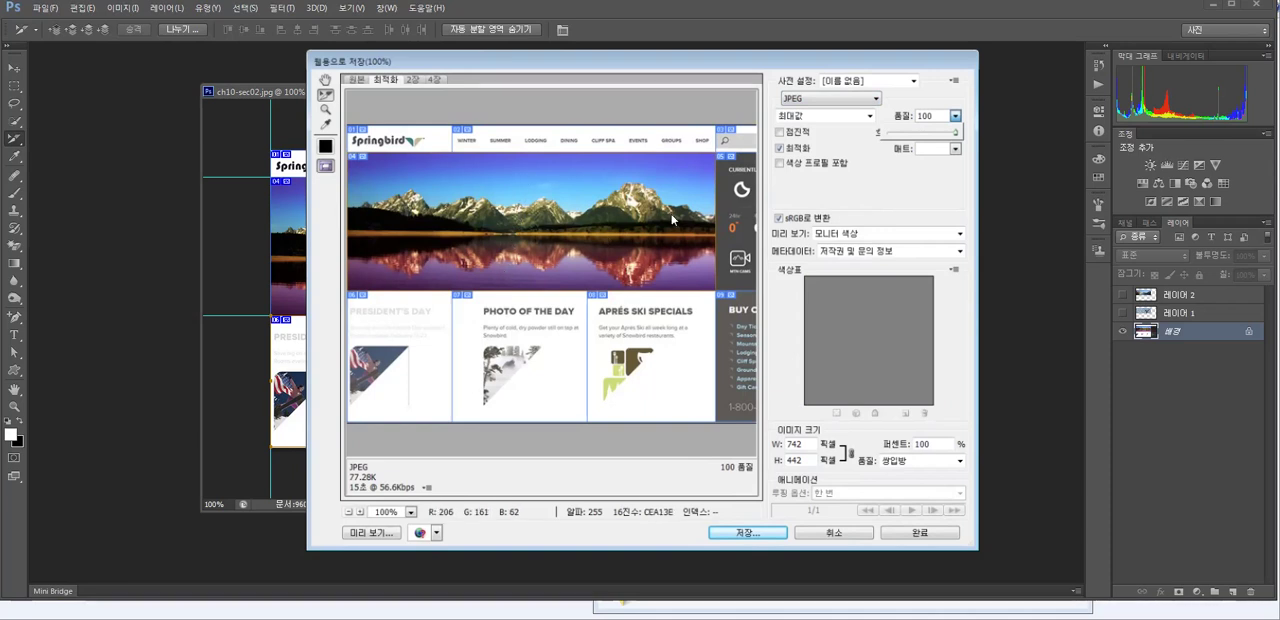
- Check the optimization settings of the weather, President's Day, Photo of the Day and Buy Online slices
click(736, 215)
click(365, 356)
click(514, 357)
click(737, 348)
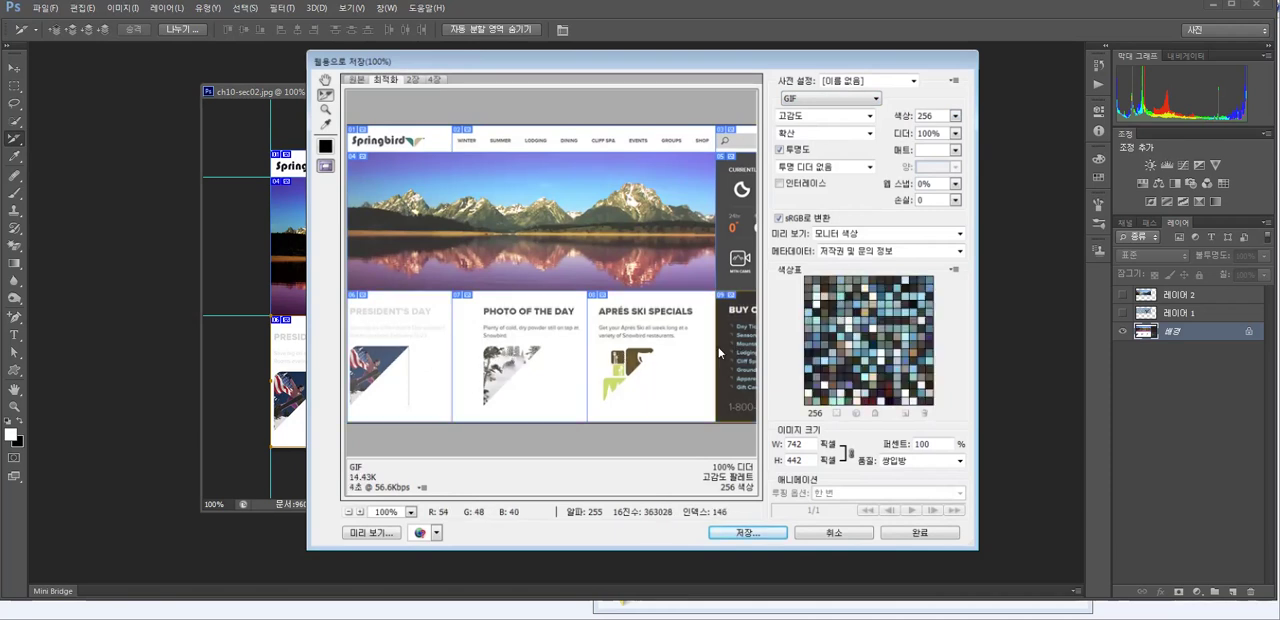
- Start saving the optimized slices and choose the web folder inside 예제 > ch10 as the destination
click(744, 535)
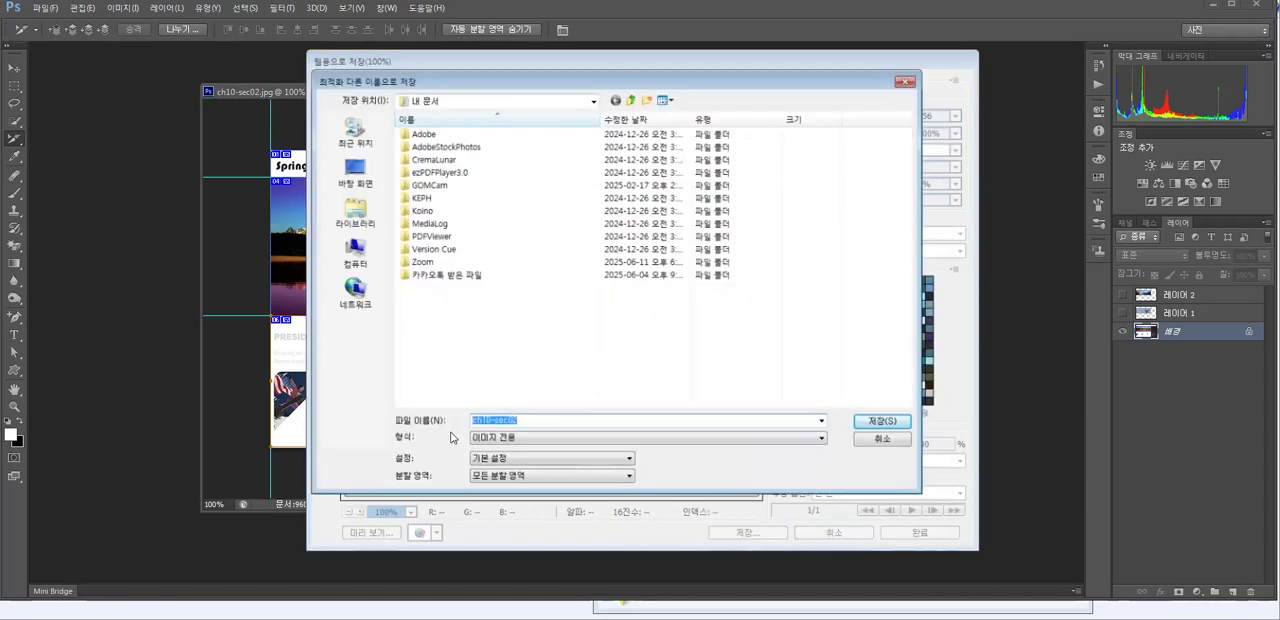
click(355, 170)
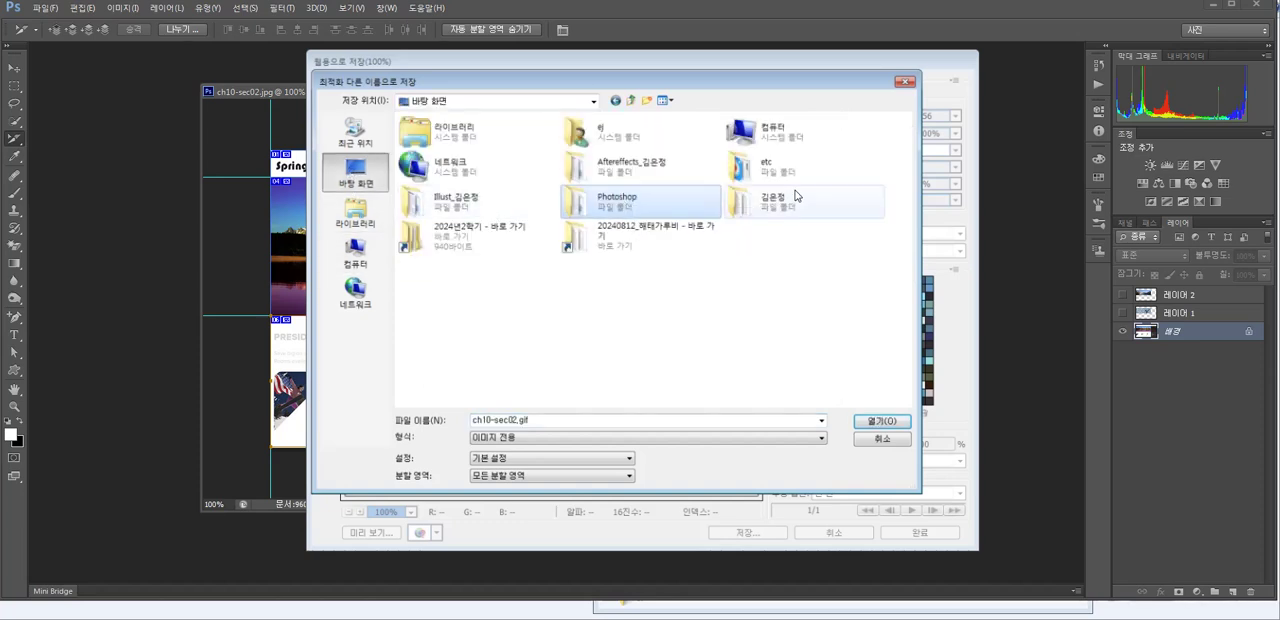
double_click(776, 201)
click(422, 150)
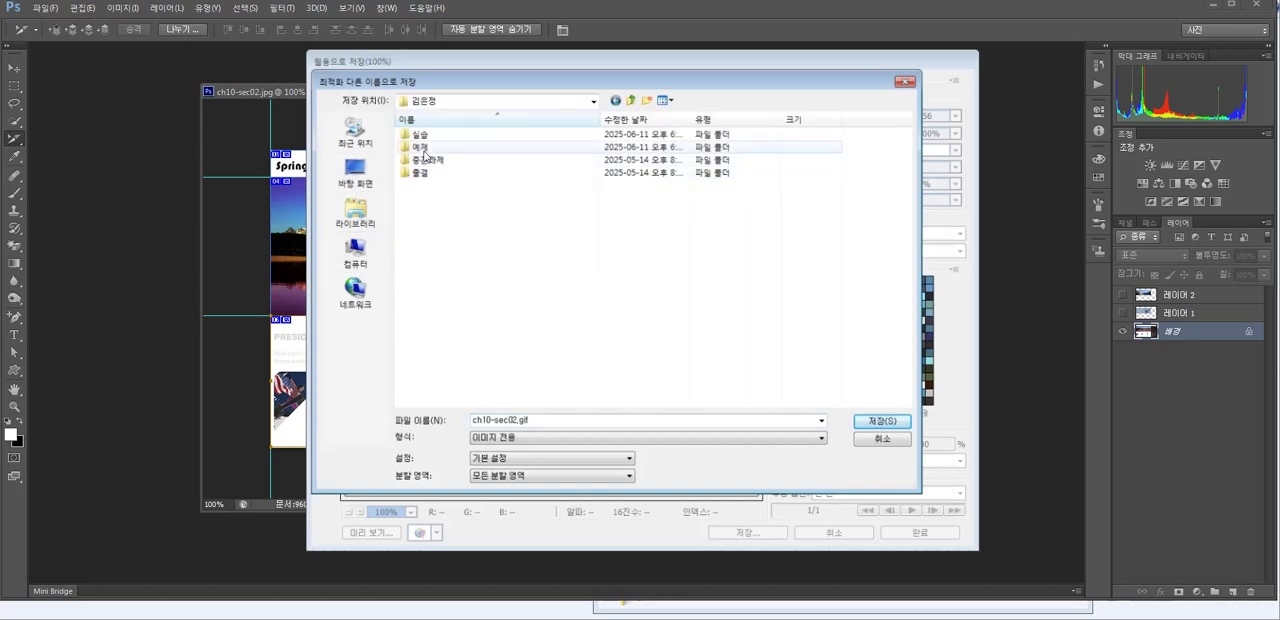
double_click(422, 150)
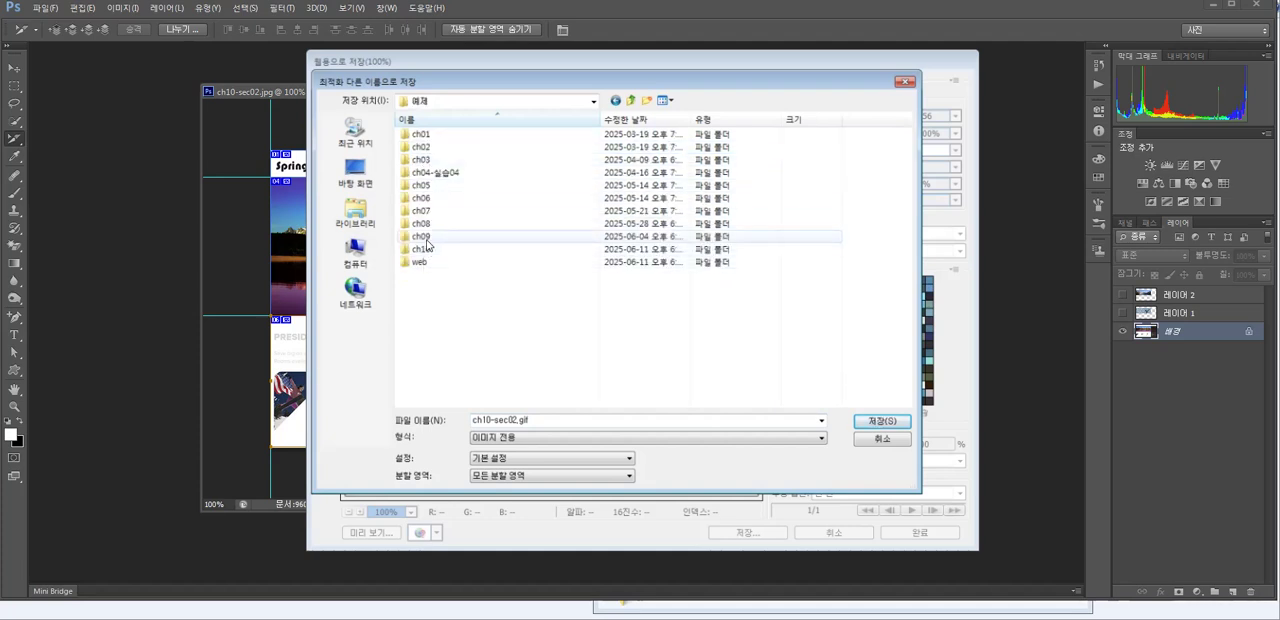
double_click(435, 249)
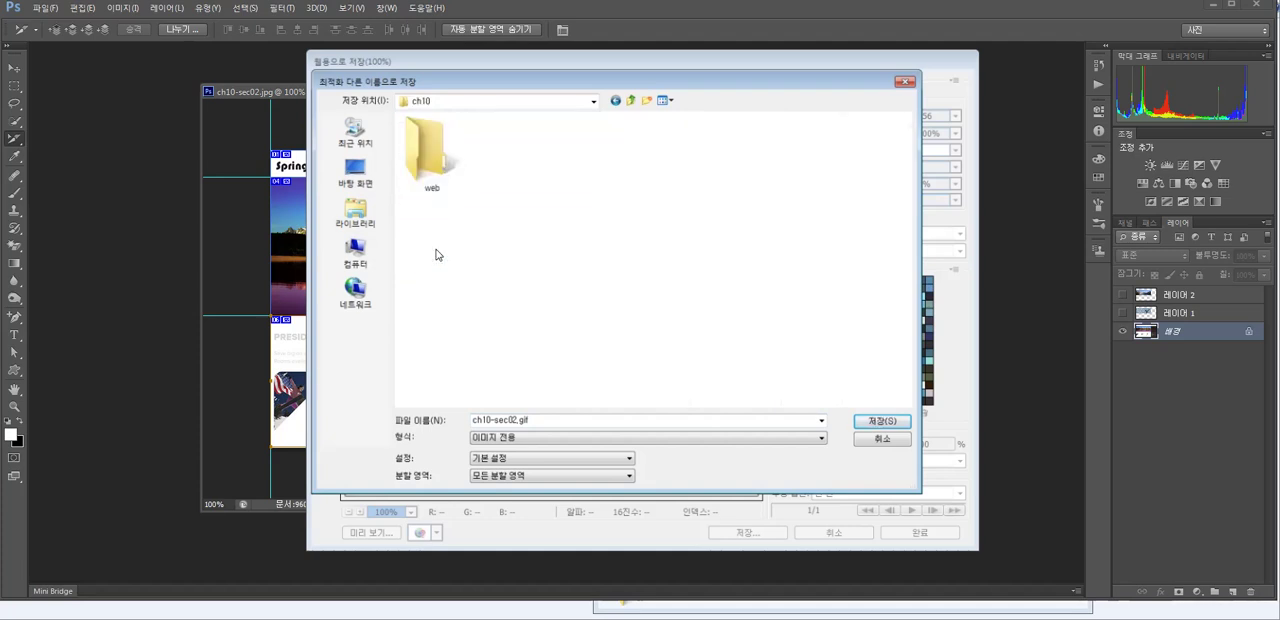
double_click(432, 150)
- Export all slices in the HTML and Images format as index.html, turning off further display of the non-Latin filename warning
click(508, 438)
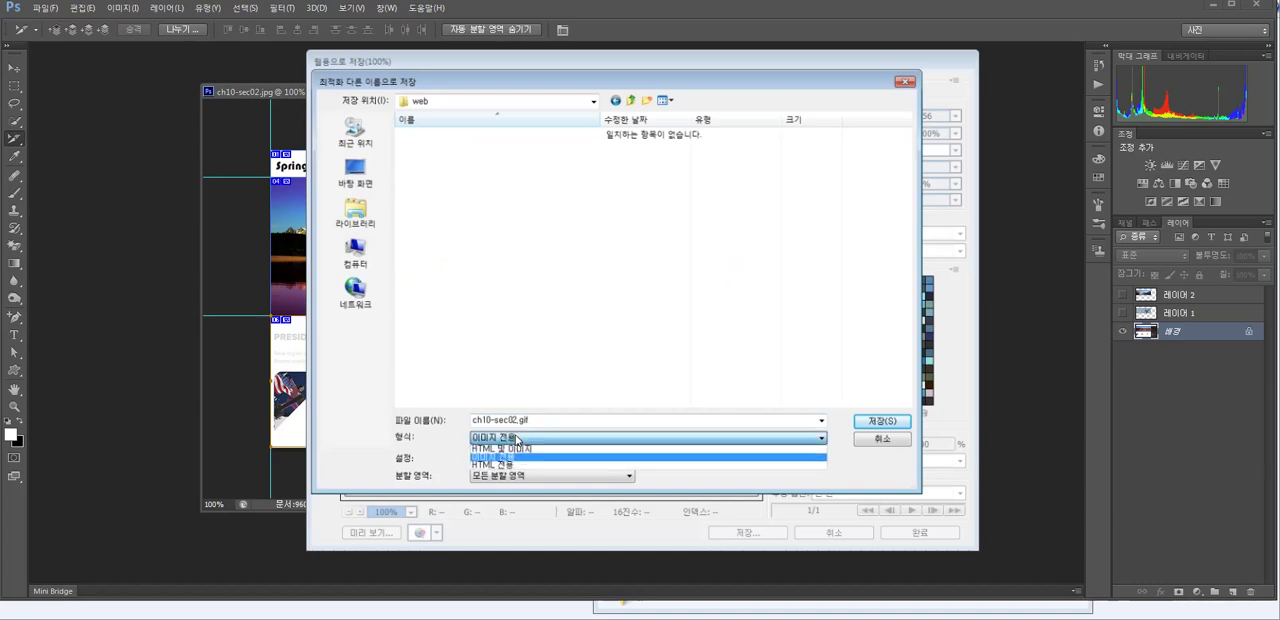
click(512, 449)
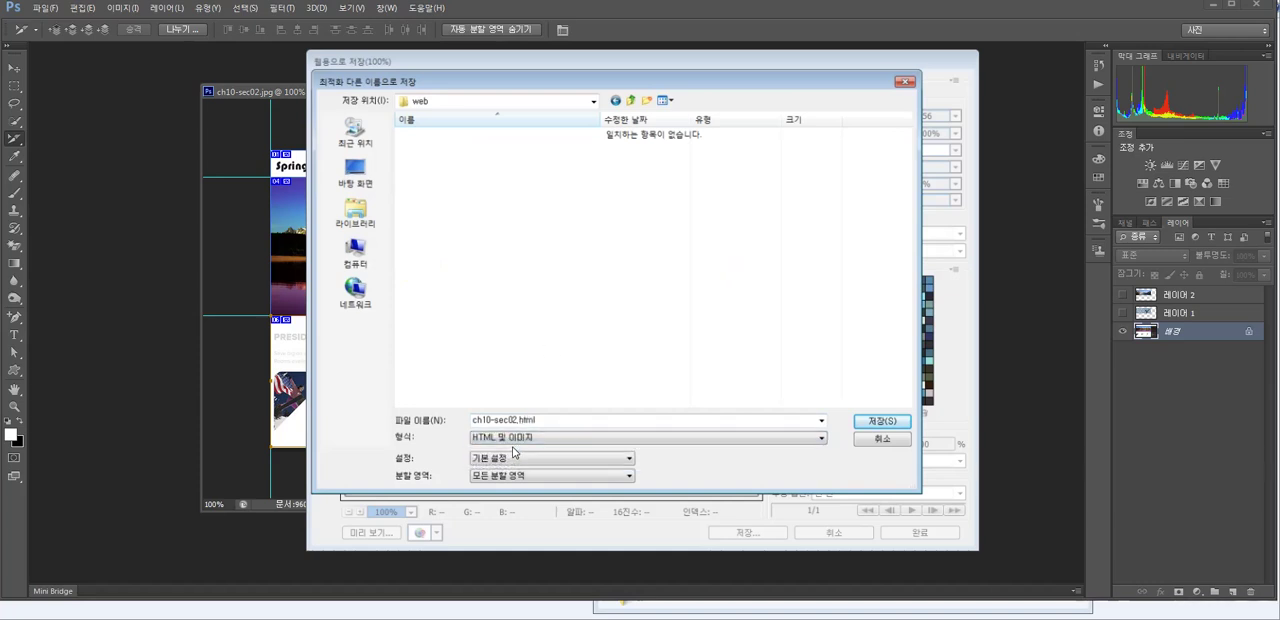
double_click(512, 422)
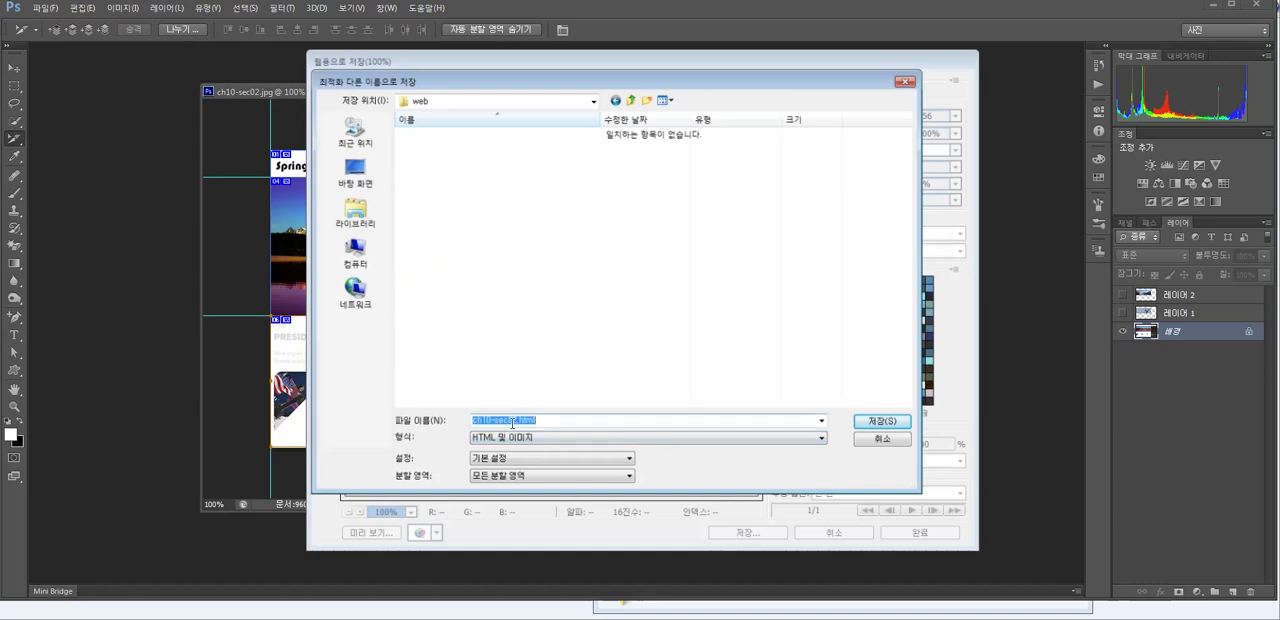
double_click(517, 420)
text(ndex)
click(474, 421)
text(i)
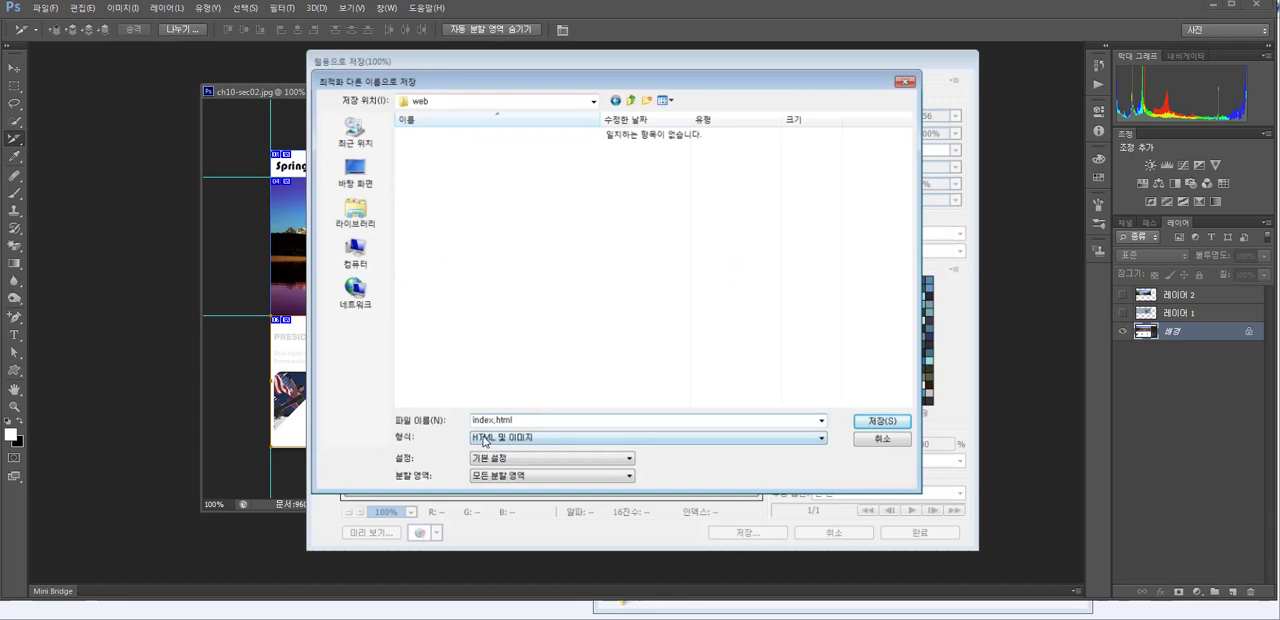
click(869, 425)
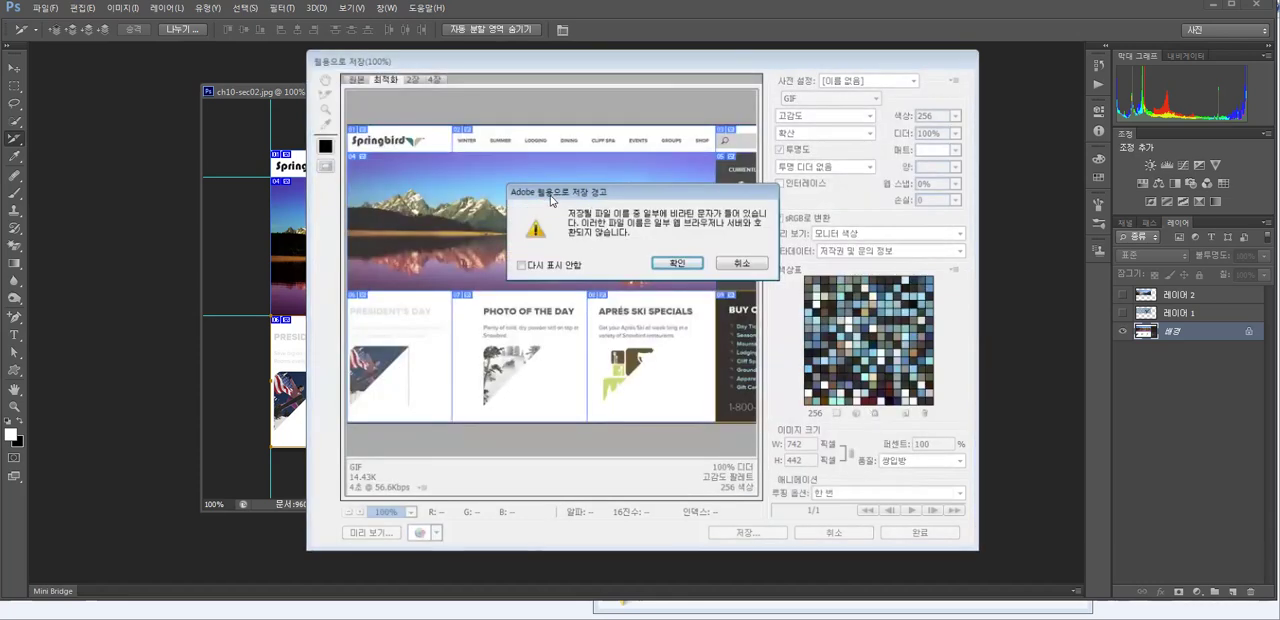
click(520, 265)
click(677, 263)
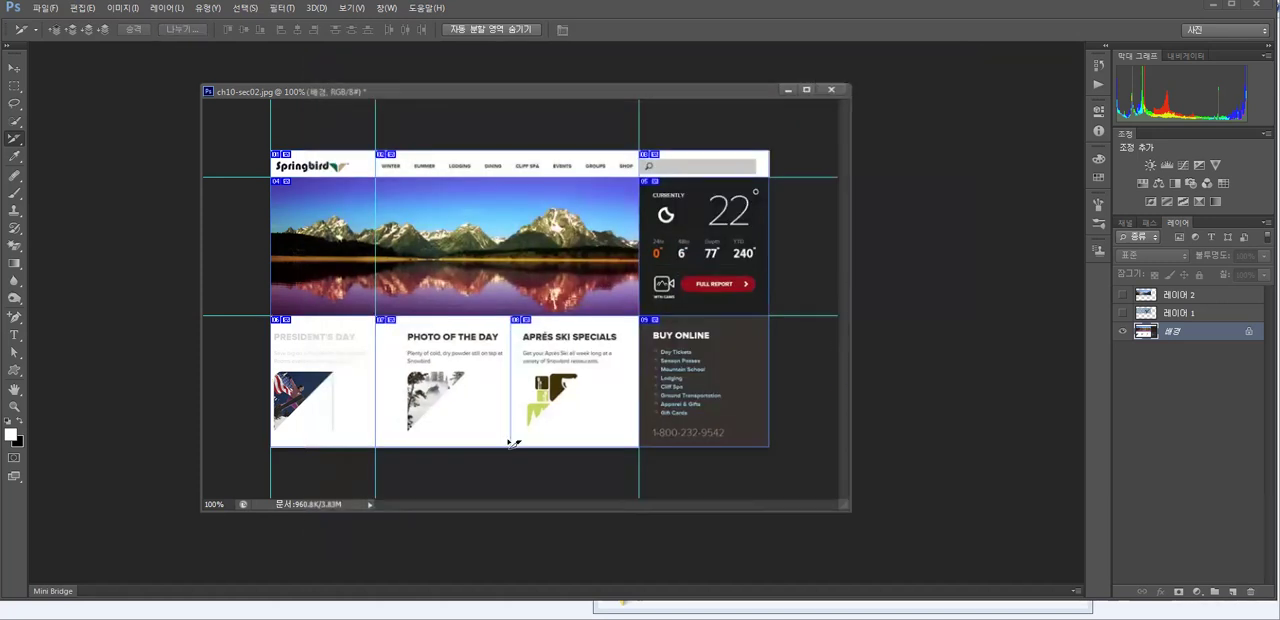
- Open the exported index file from the web folder in Notepad to examine its HTML source, and switch back to Photoshop
click(622, 617)
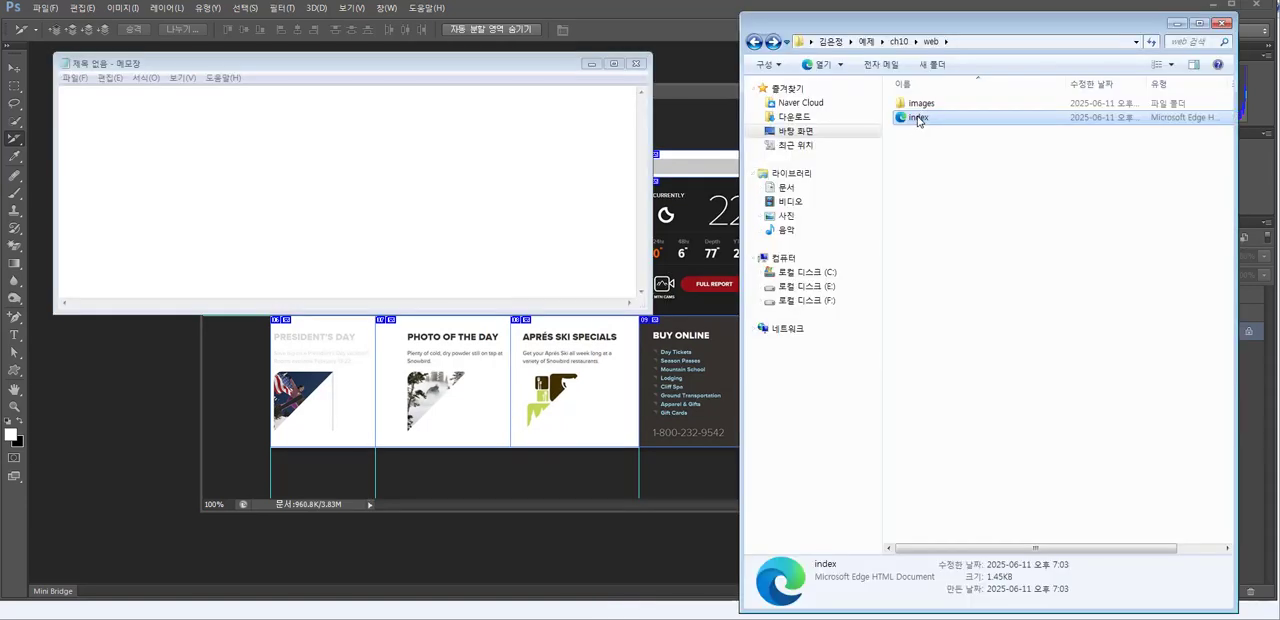
drag(917, 121, 560, 190)
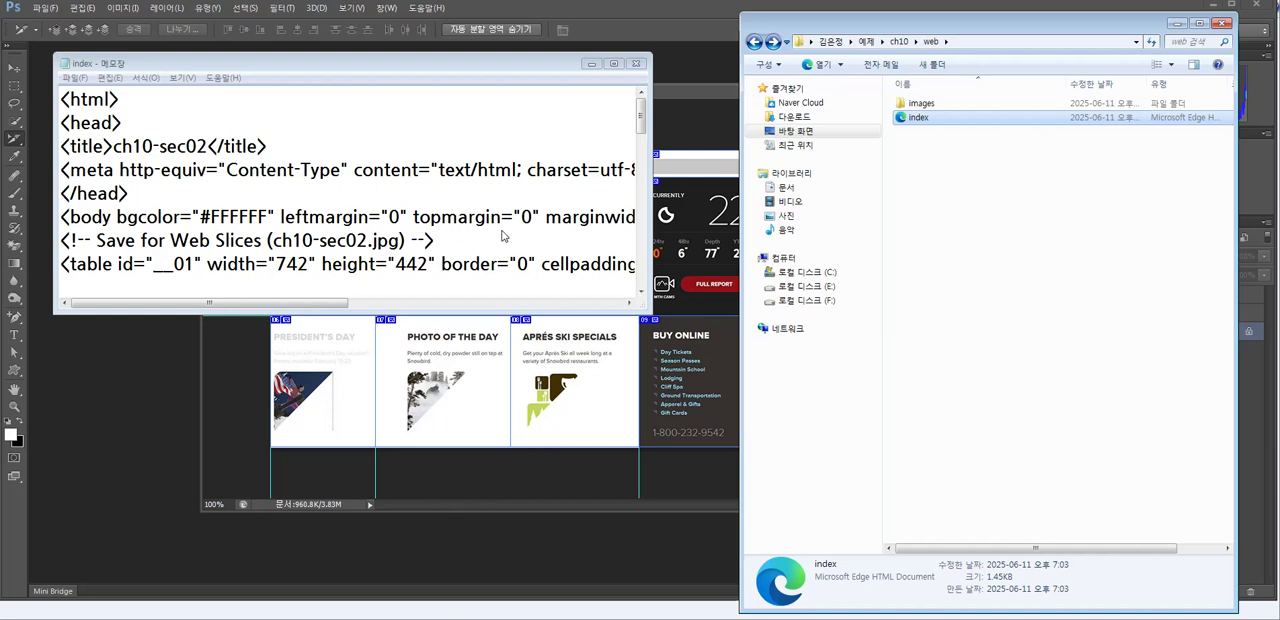
key(alt+Tab)
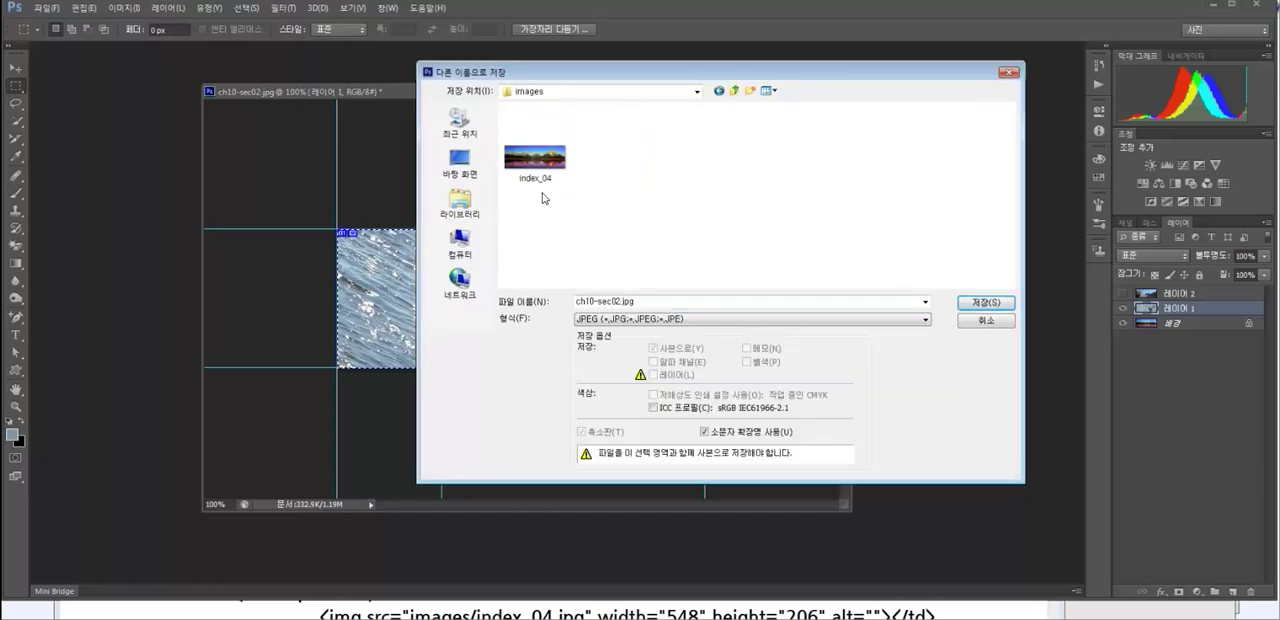
- Save the banner image with layer 레이어 1 showing as sub01.jpg in the images folder
click(618, 301)
drag(621, 303, 576, 303)
text(su)
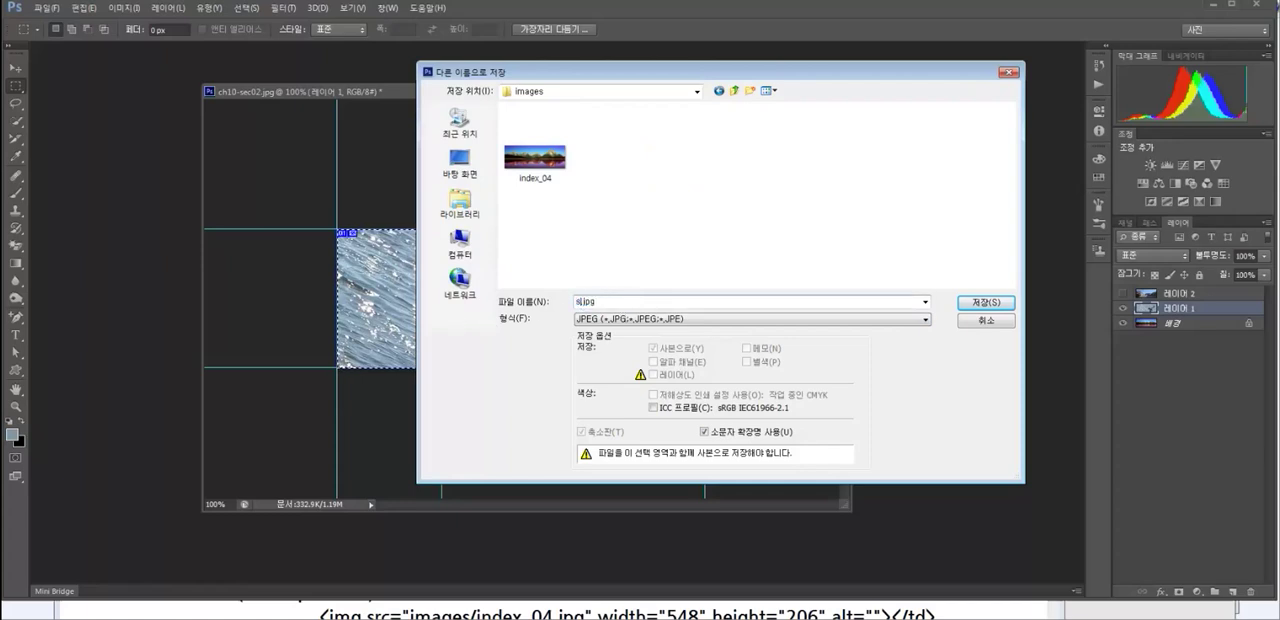
text(b01)
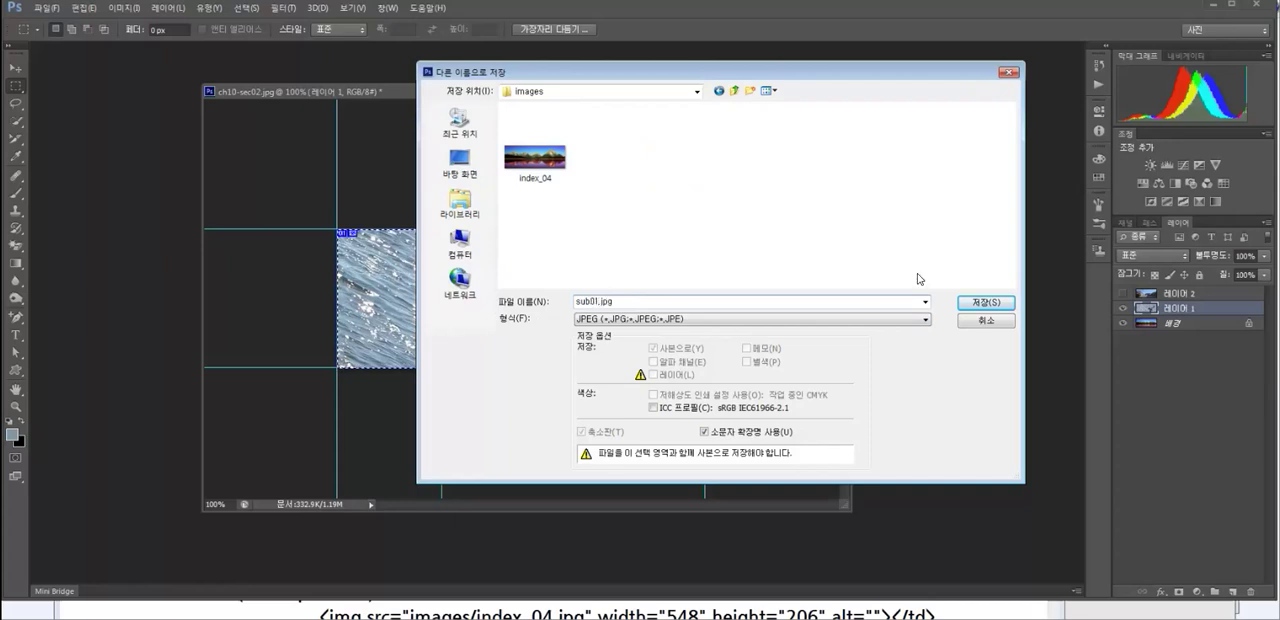
click(960, 309)
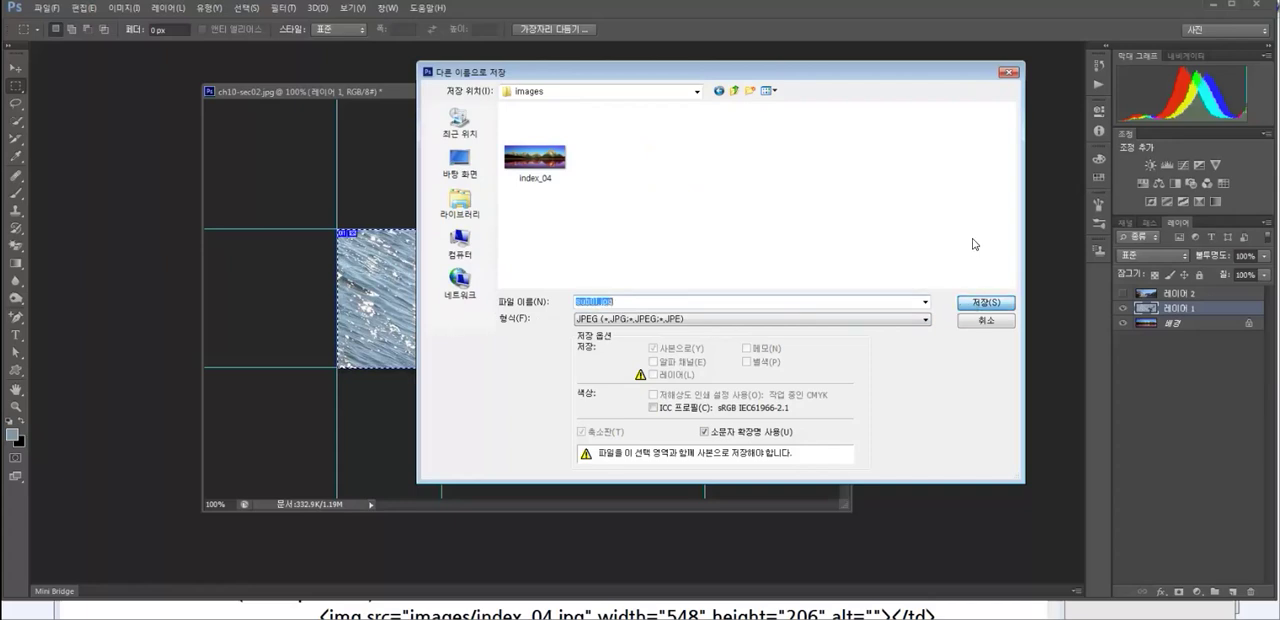
- Show layer 레이어 2 and save that banner as a JPEG named sub02 in the images folder
click(1121, 299)
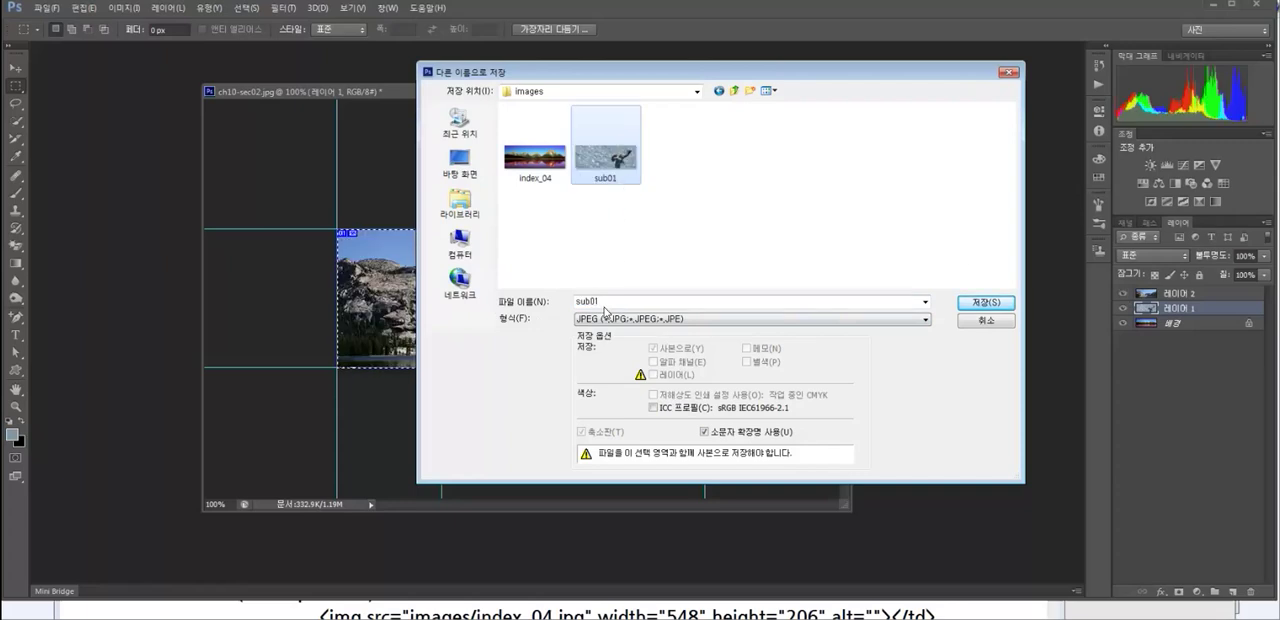
click(610, 302)
key(shift+Left)
text(2)
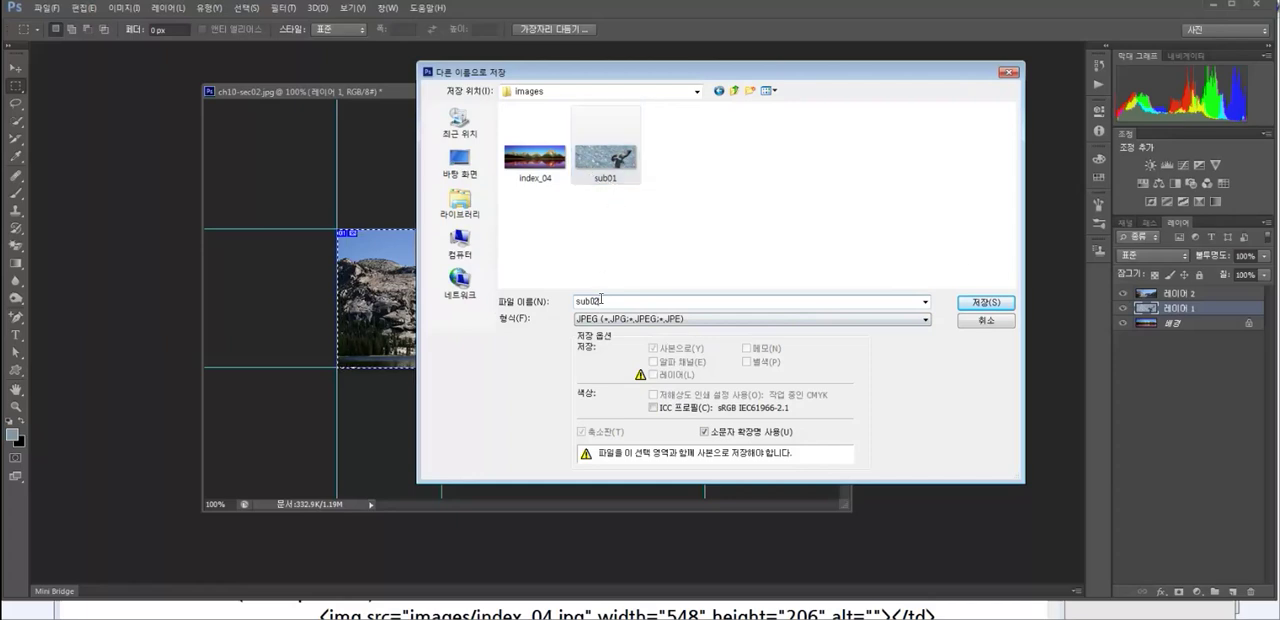
click(982, 303)
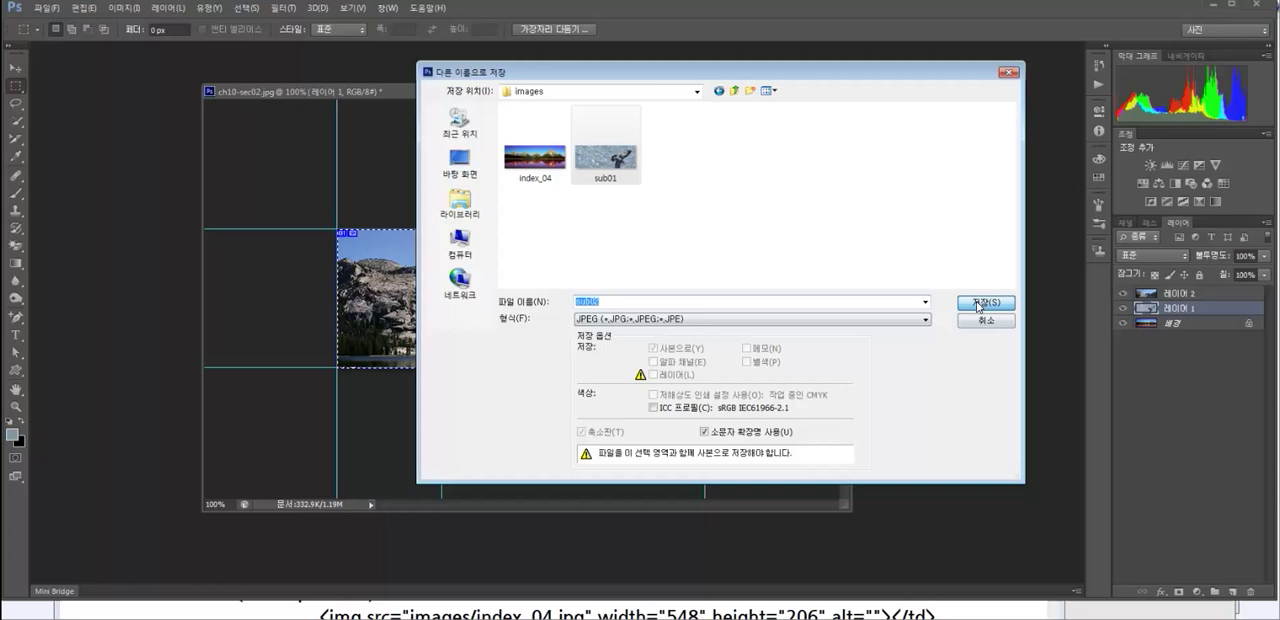
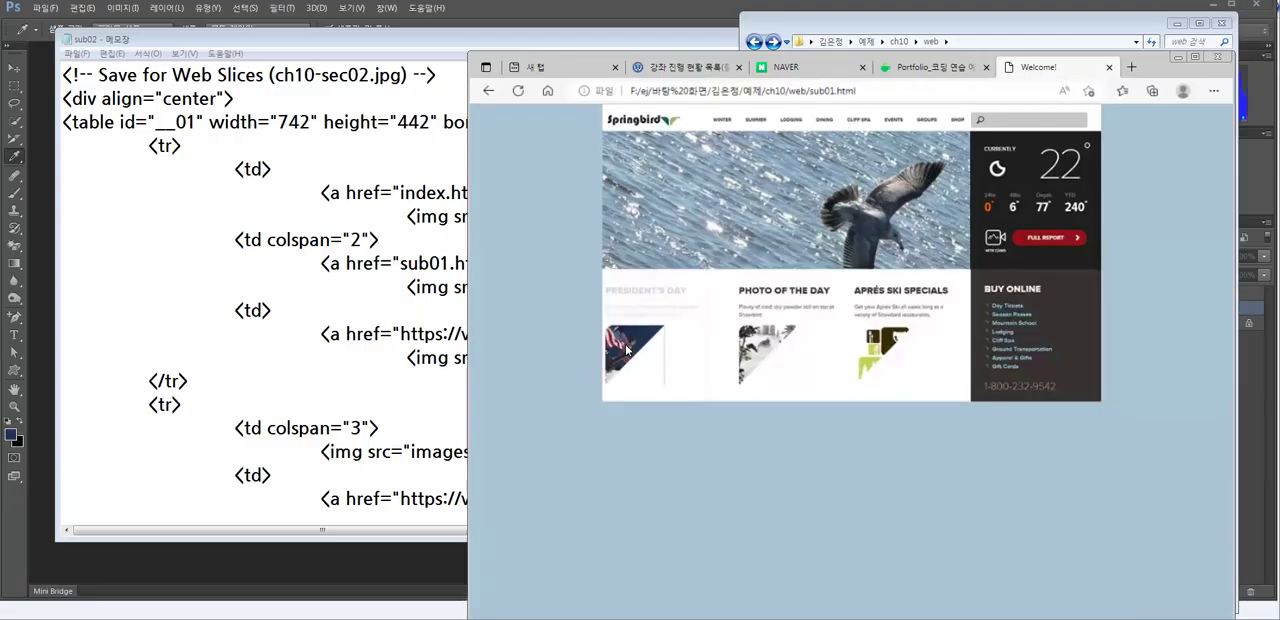
- Test the web page's links in the browser by moving between index.html, sub01.html and sub02.html and following the weather panel's link
click(628, 350)
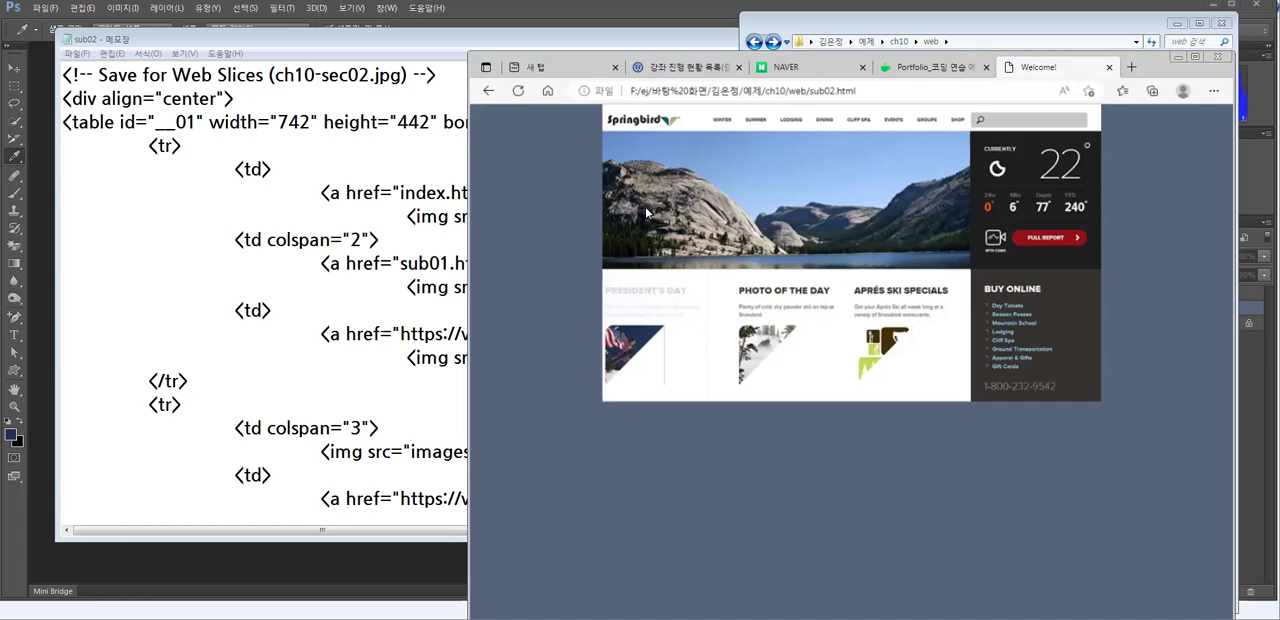
click(648, 124)
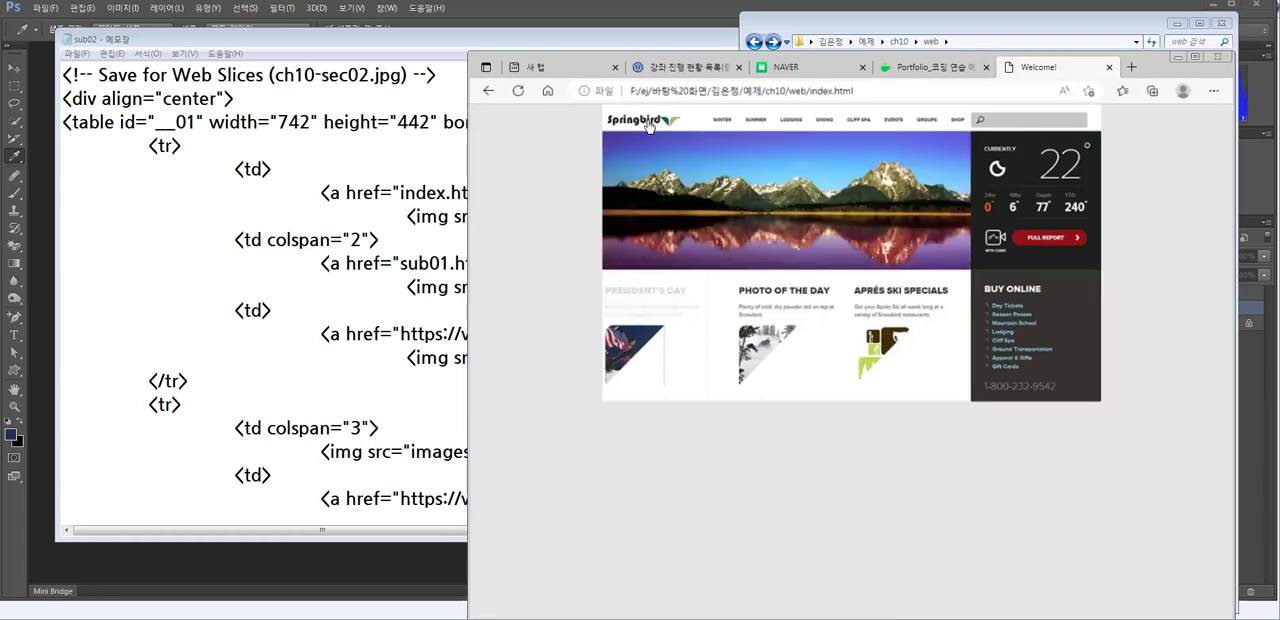
click(786, 121)
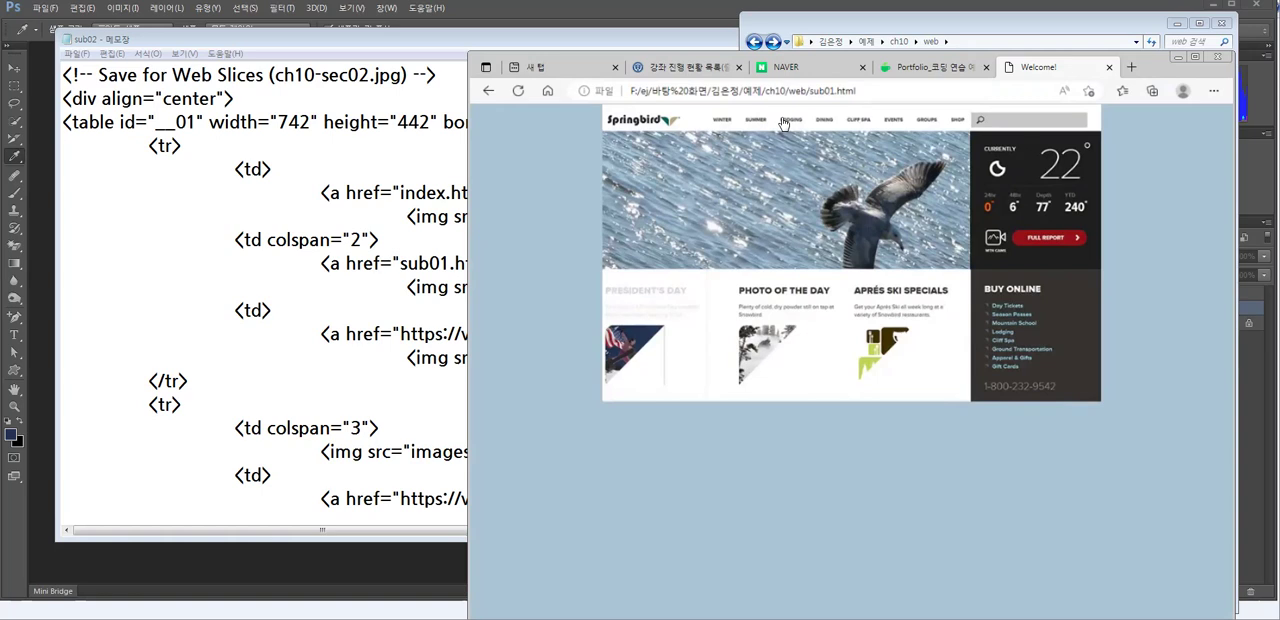
click(645, 342)
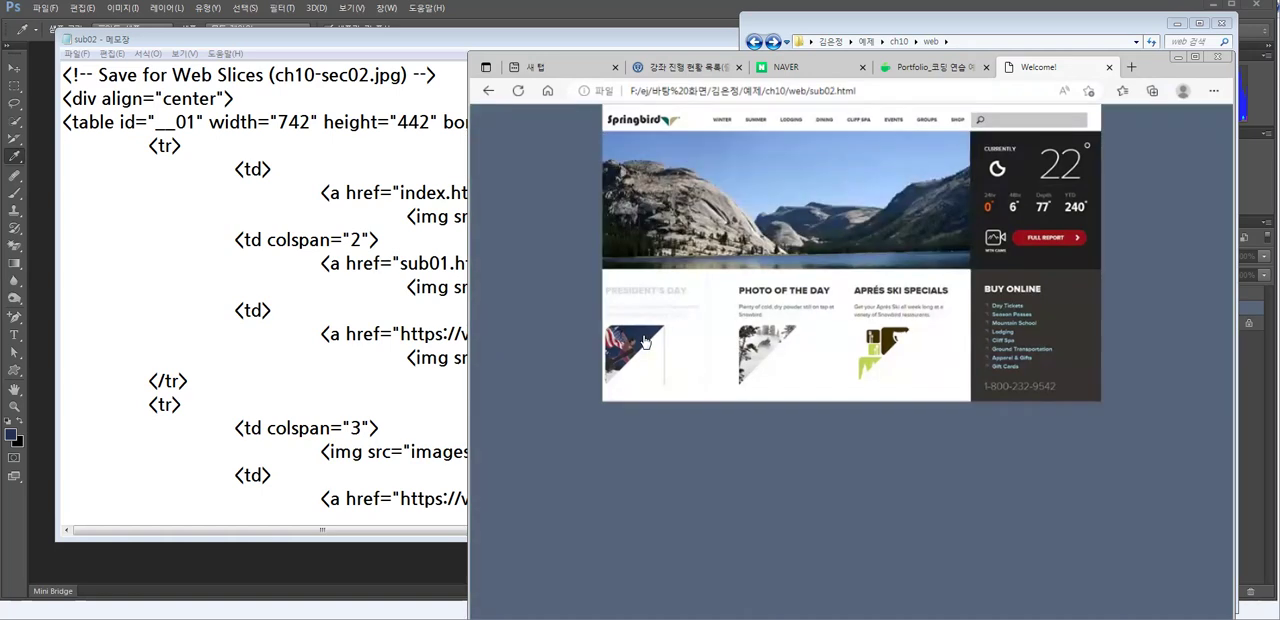
click(637, 126)
click(783, 124)
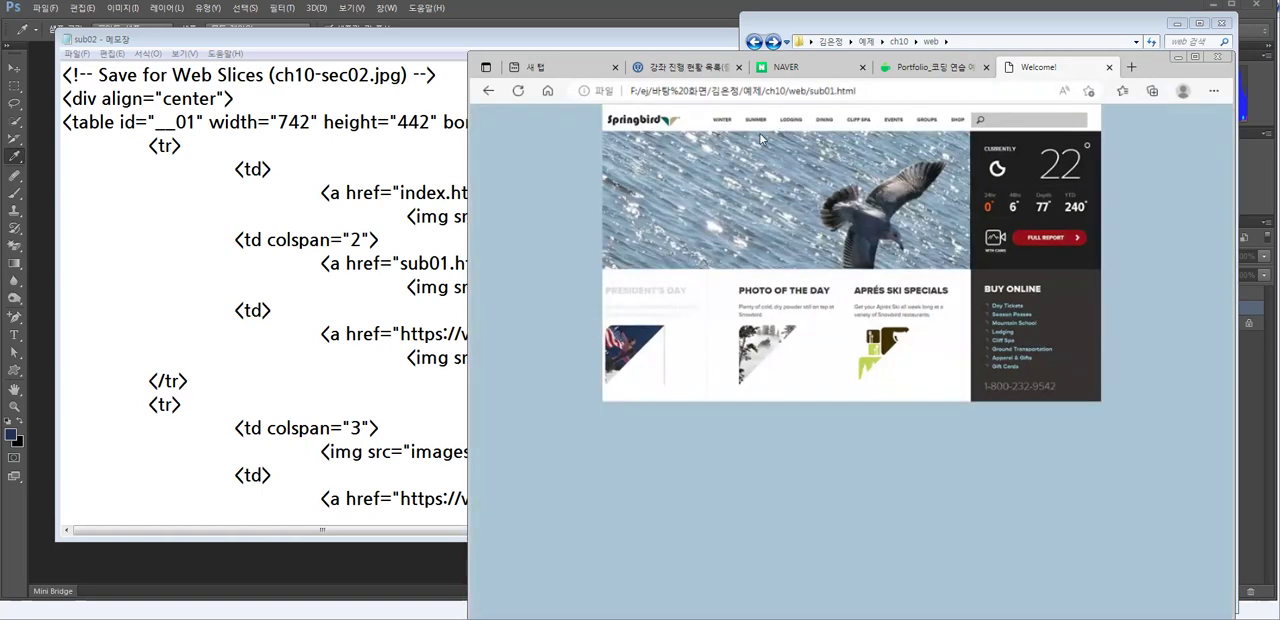
click(632, 340)
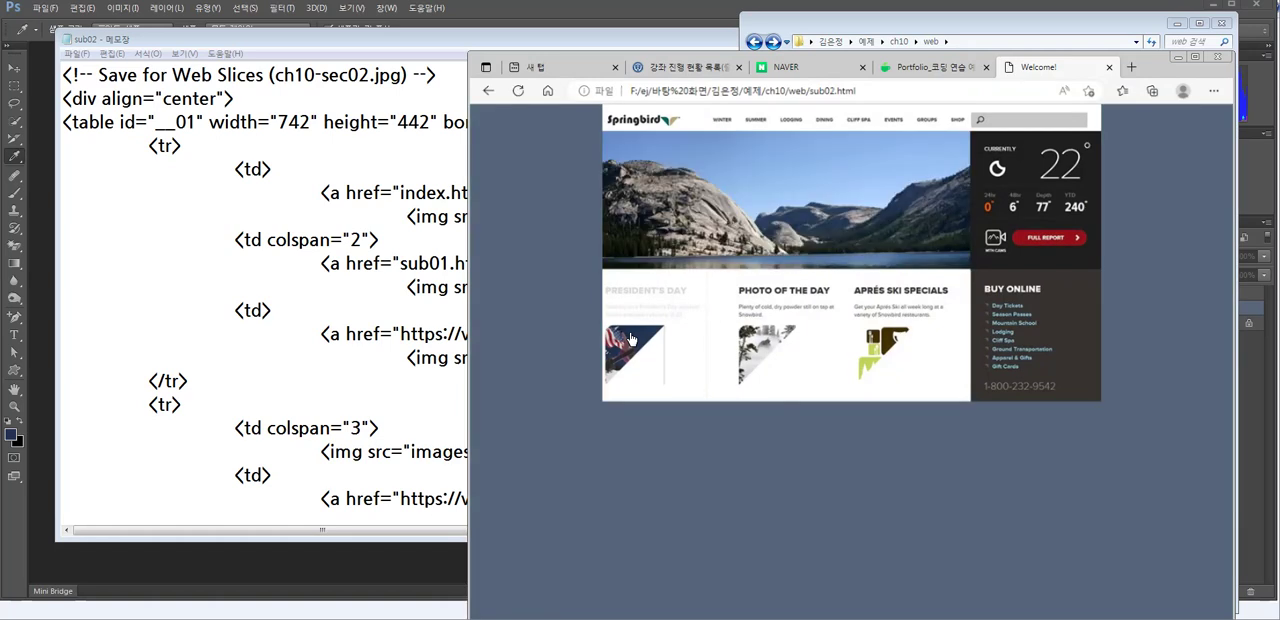
click(1045, 186)
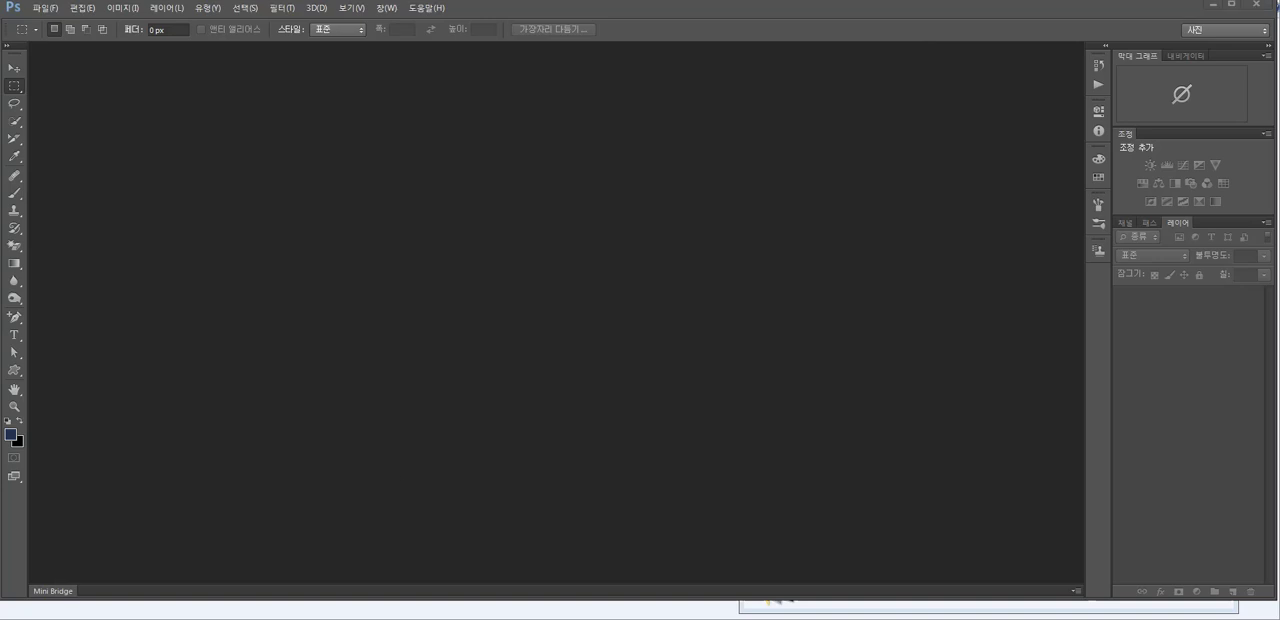
- Bring up ch10-sec03-01.psd in Photoshop and convert its video timeline to a frame animation
key(alt+Tab)
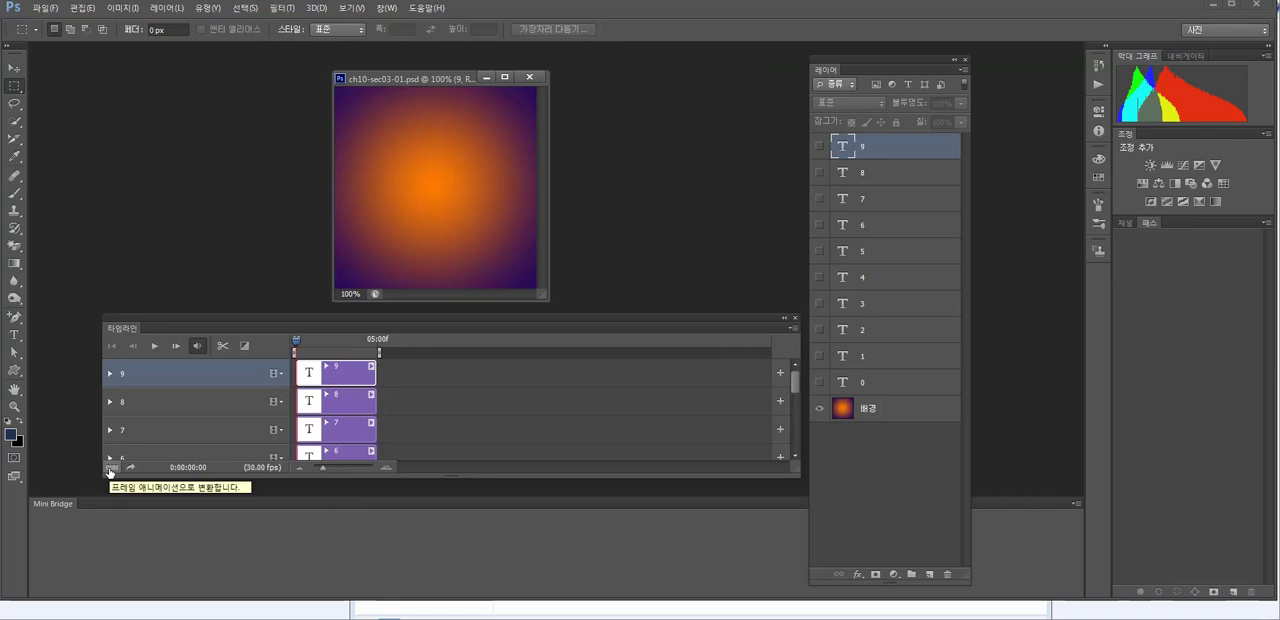
click(111, 472)
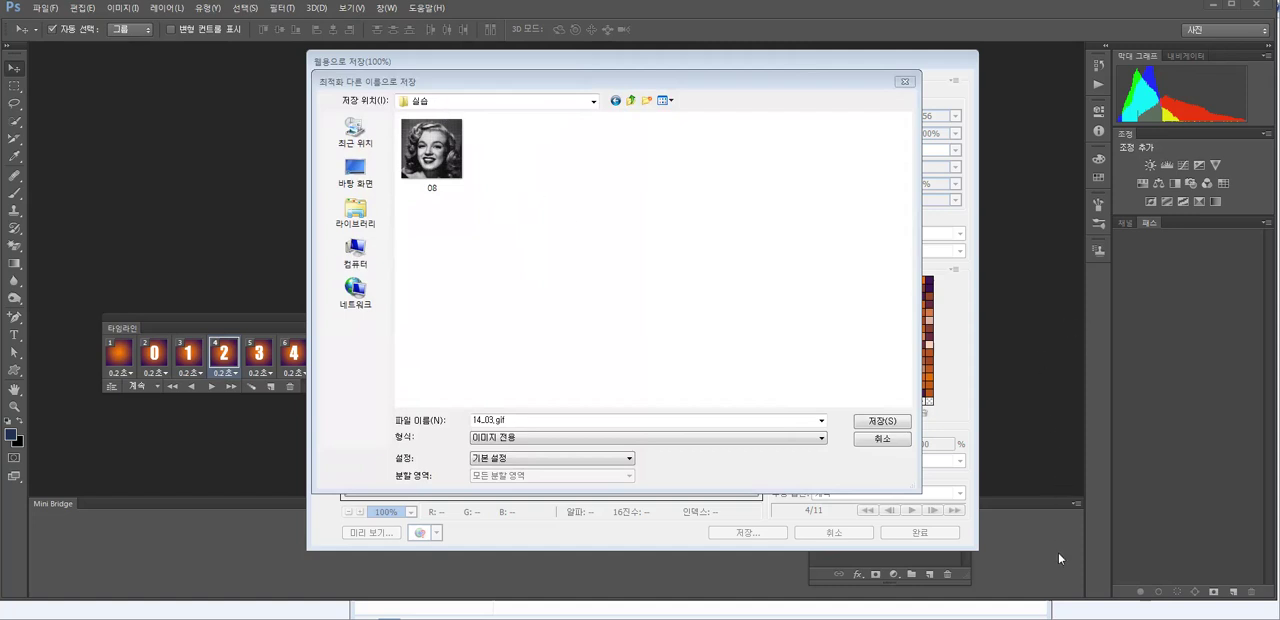
- Bring up the 실습 folder window to check the existing file names while saving the animated GIF
click(1036, 608)
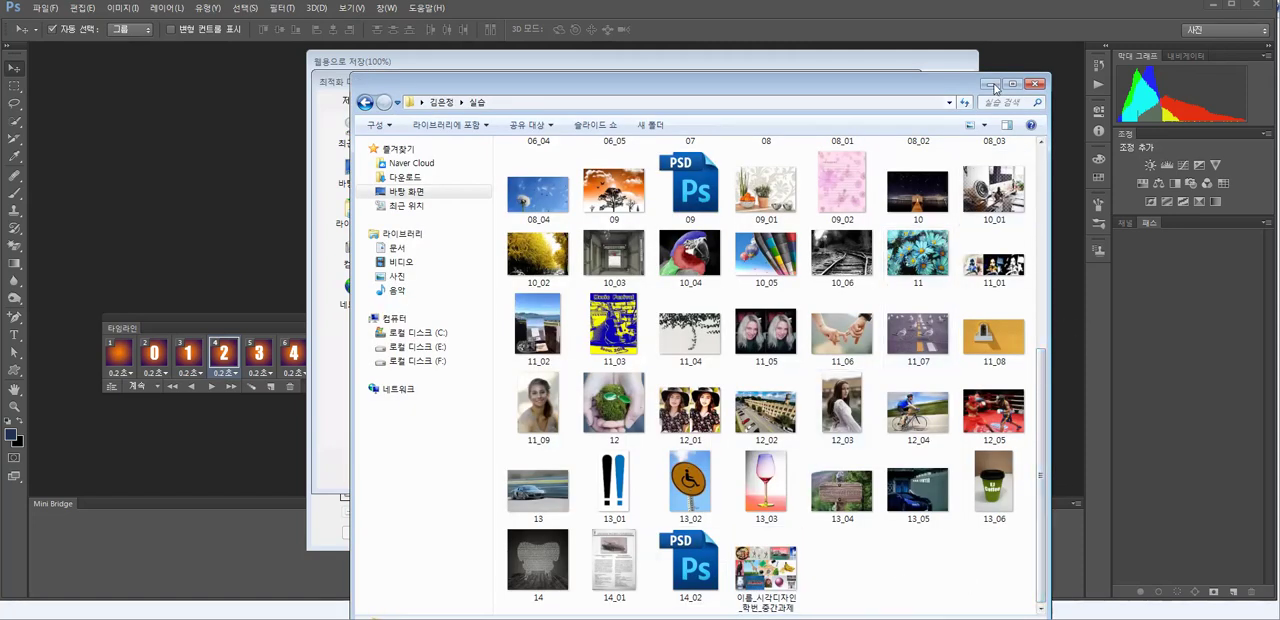